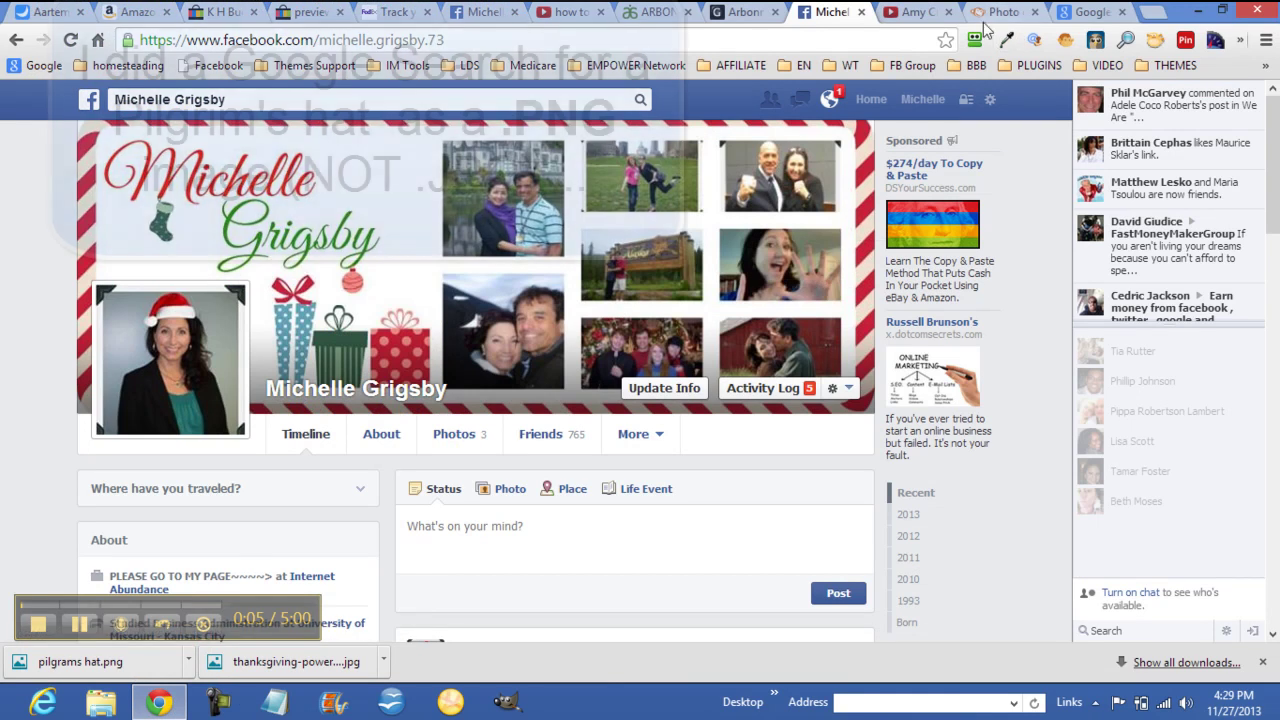
Step: Preview the third pilgrim hat PNG with its transparent background, then minimize Chrome
{"action": "left_click", "coordinate": [1088, 14]}
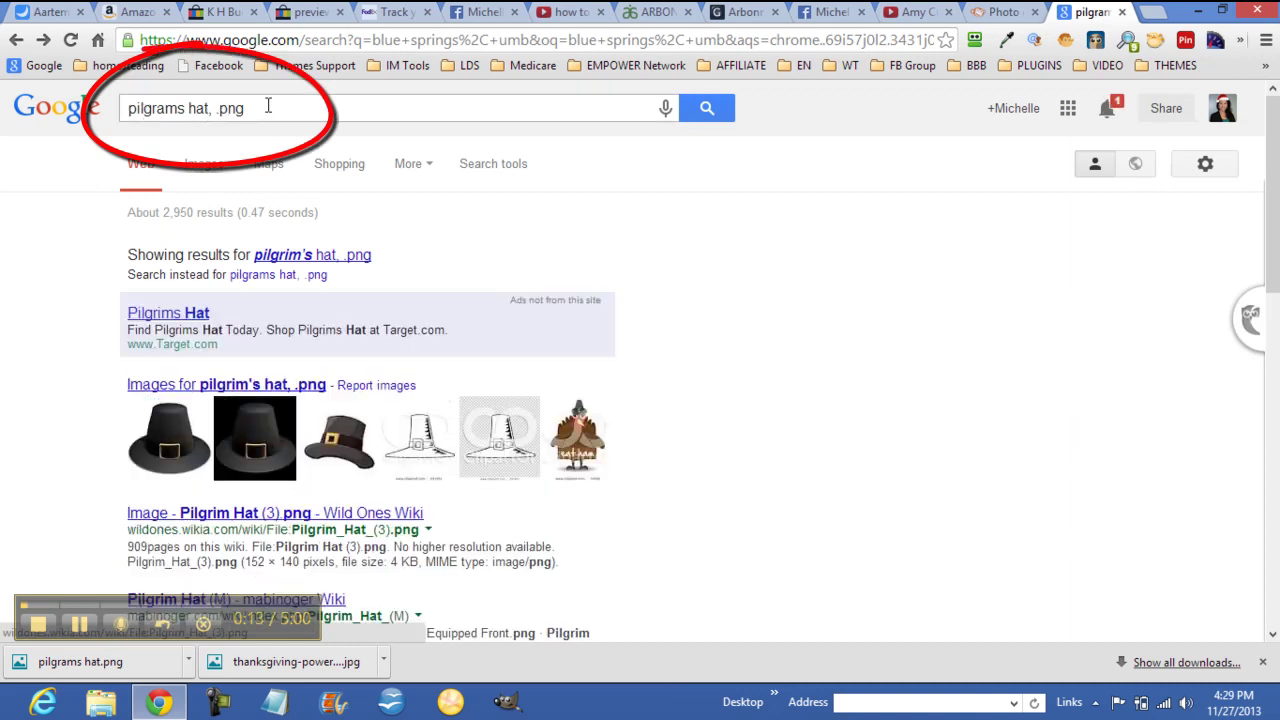
{"action": "left_click", "coordinate": [336, 462]}
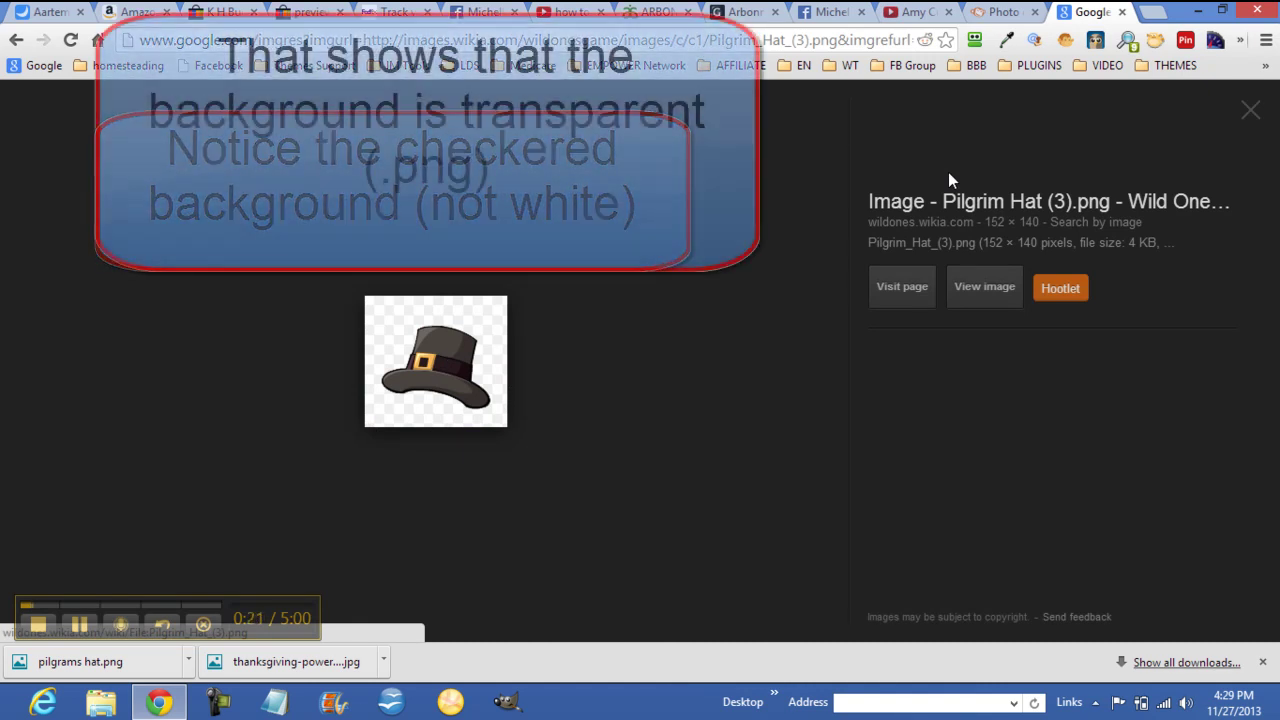
{"action": "left_click", "coordinate": [1200, 12]}
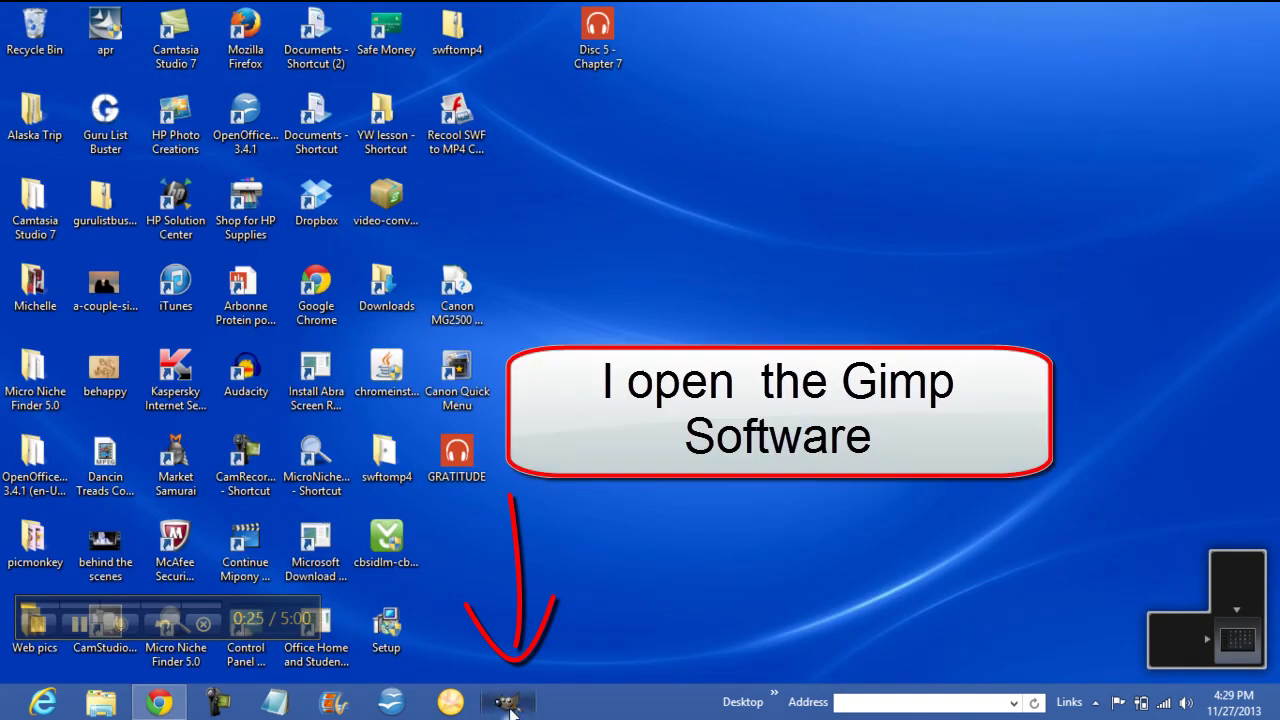
Step: Launch GIMP and open mg600.jpg from Pictures, with files sorted by modification date
{"action": "left_click", "coordinate": [510, 704]}
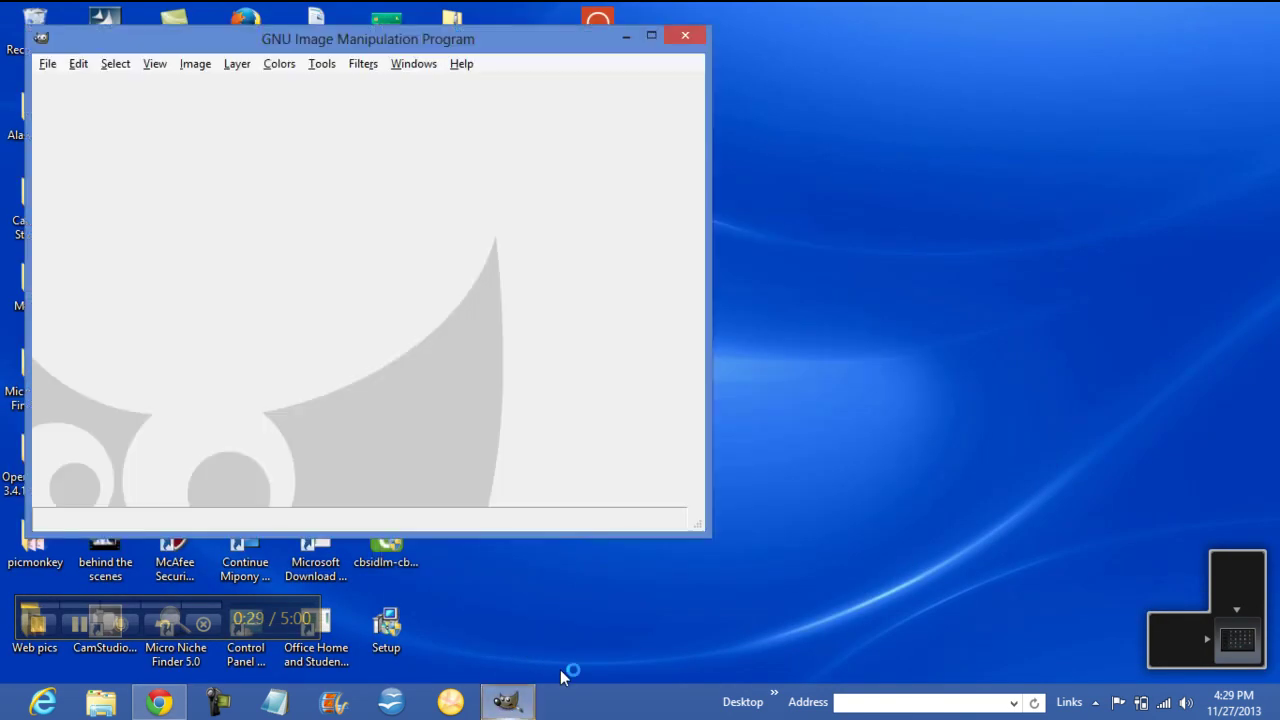
{"action": "left_click", "coordinate": [48, 64]}
{"action": "left_click", "coordinate": [80, 124]}
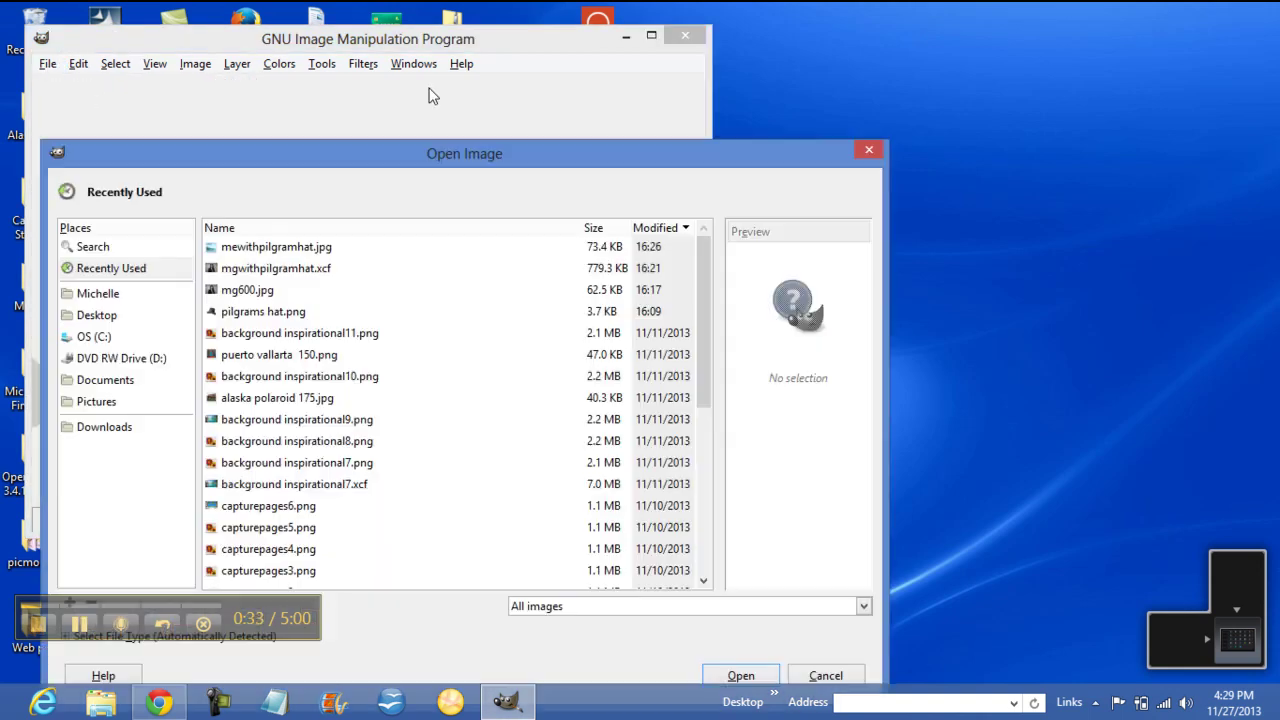
{"action": "left_click", "coordinate": [104, 402]}
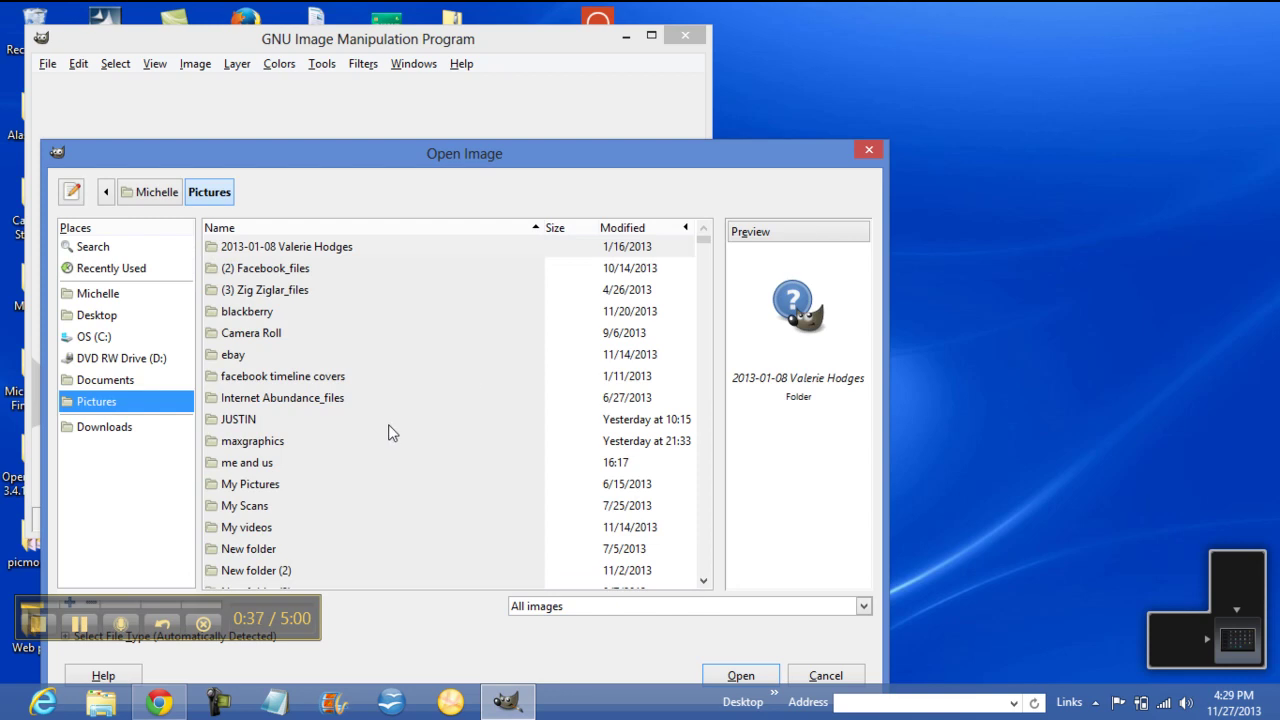
{"action": "left_click", "coordinate": [640, 228]}
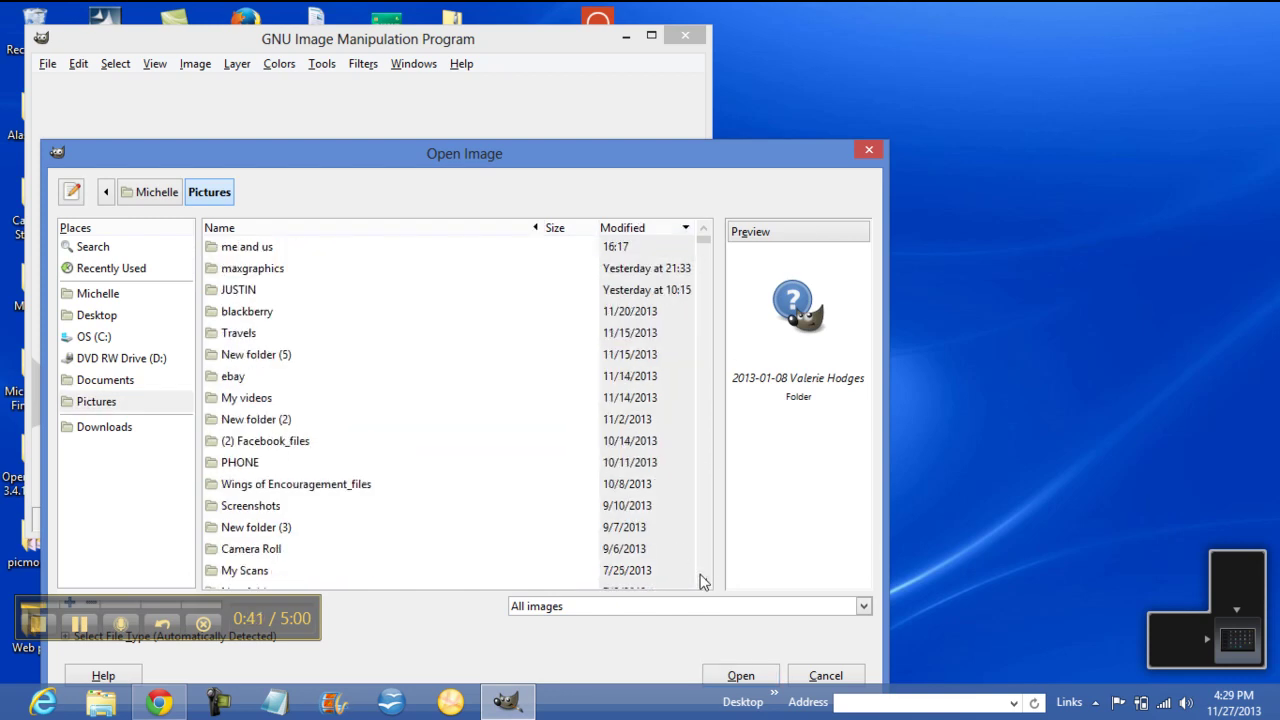
{"action": "left_click", "coordinate": [703, 582]}
{"action": "left_click", "coordinate": [703, 582]}
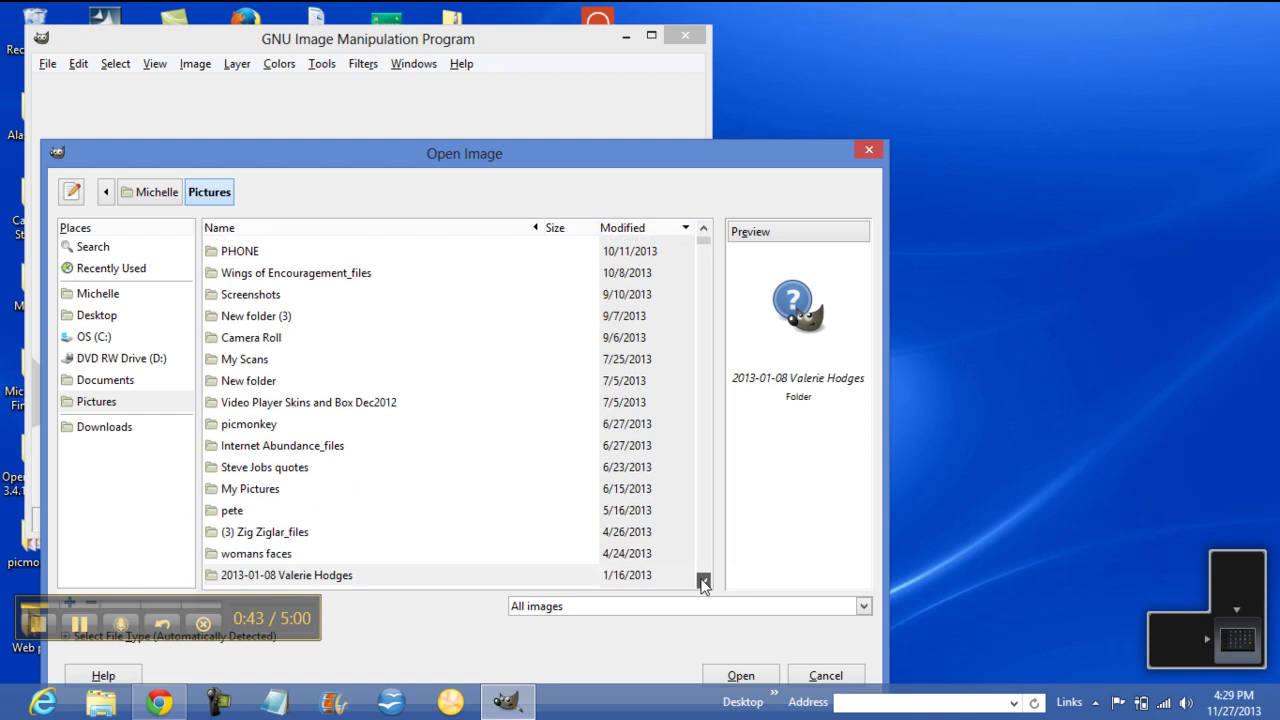
{"action": "left_click", "coordinate": [703, 582]}
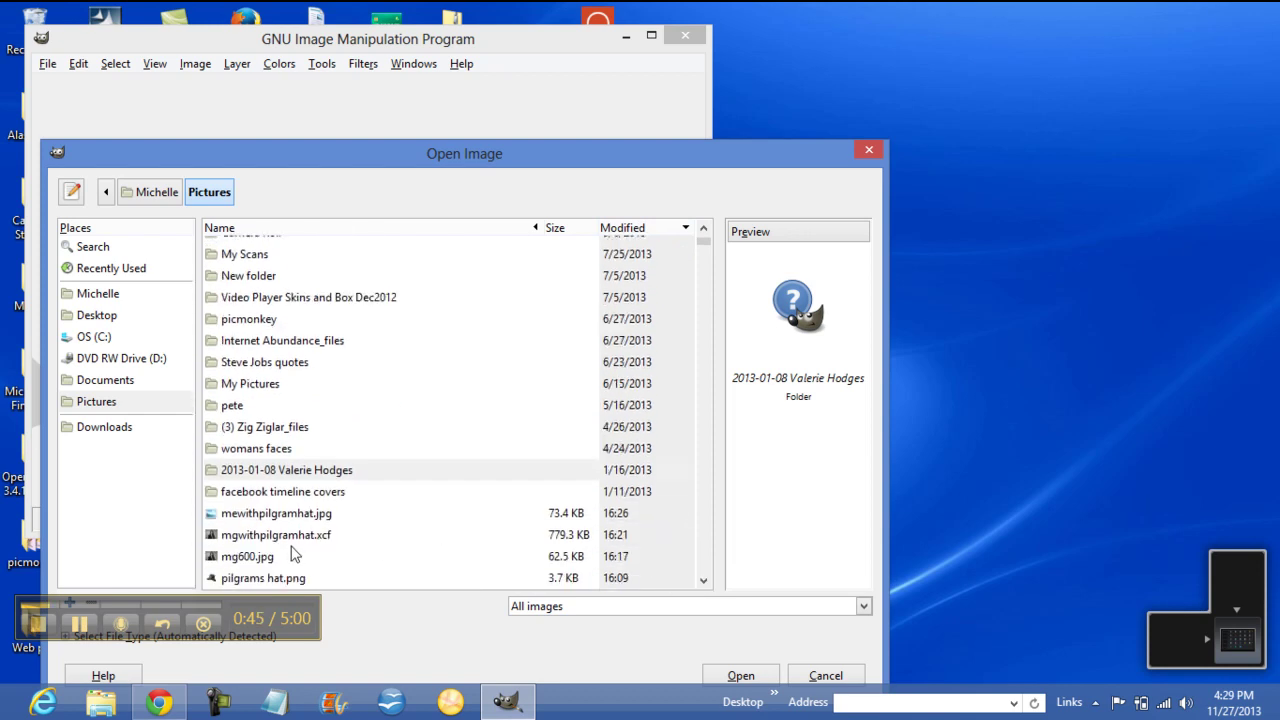
{"action": "double_click", "coordinate": [265, 557]}
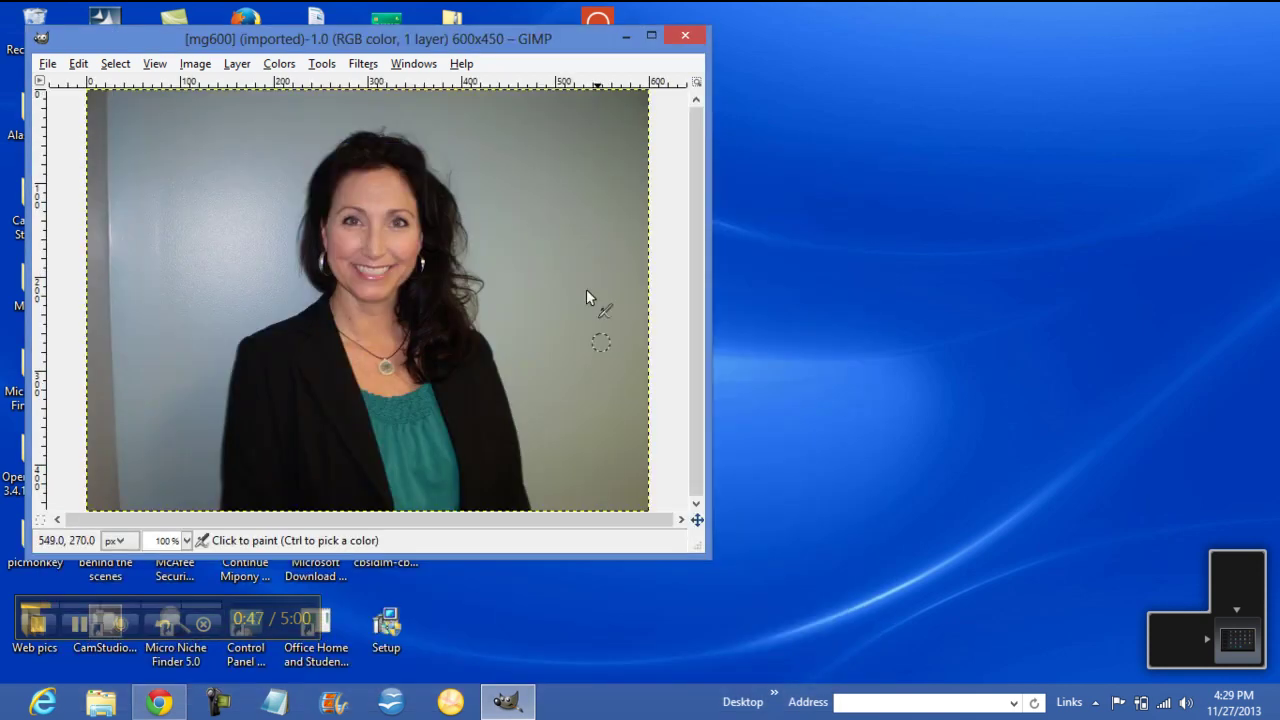
Step: Maximize the portrait window and browse Open as Layers to pilgrams hat.png in Pictures
{"action": "left_click", "coordinate": [651, 35]}
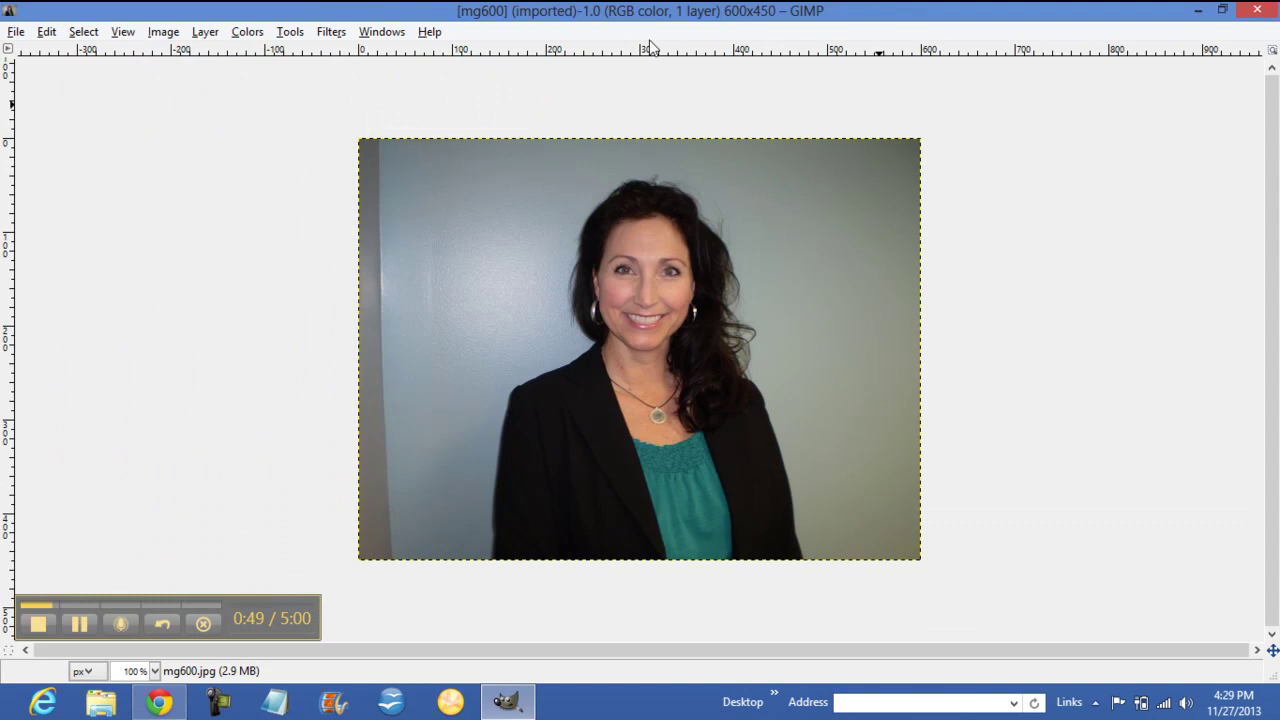
{"action": "left_click", "coordinate": [22, 33]}
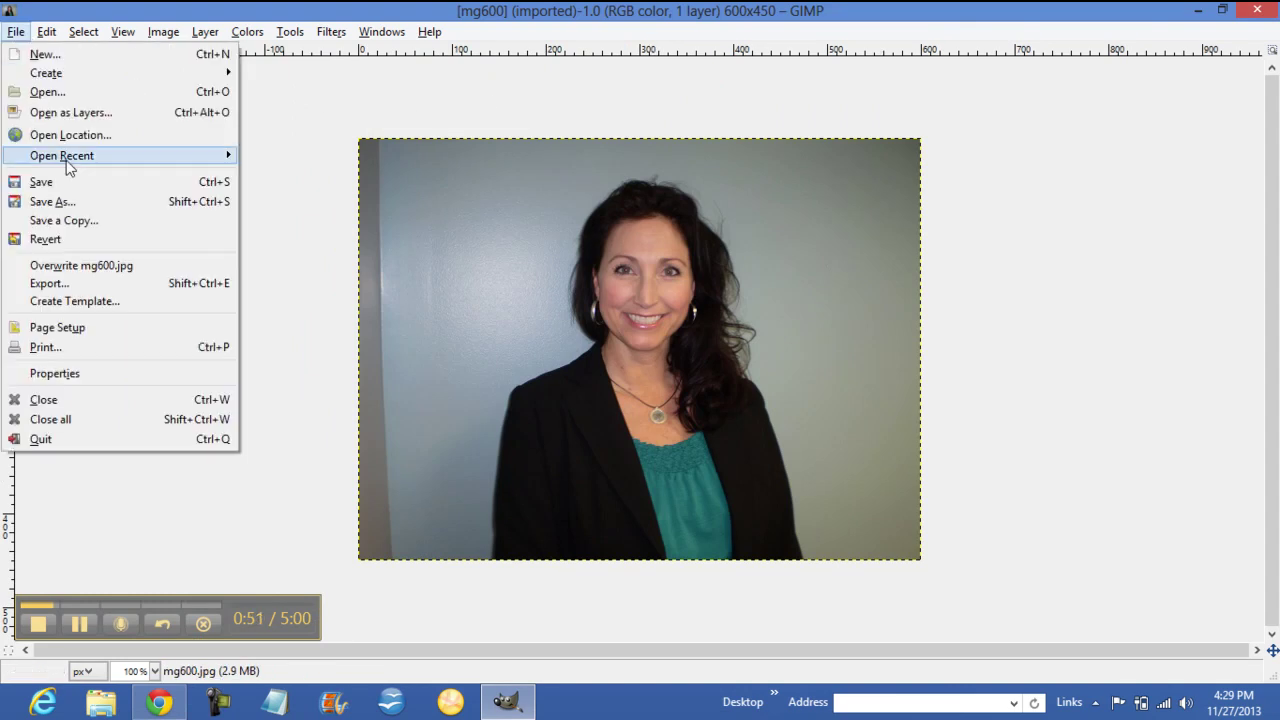
{"action": "left_click", "coordinate": [75, 115]}
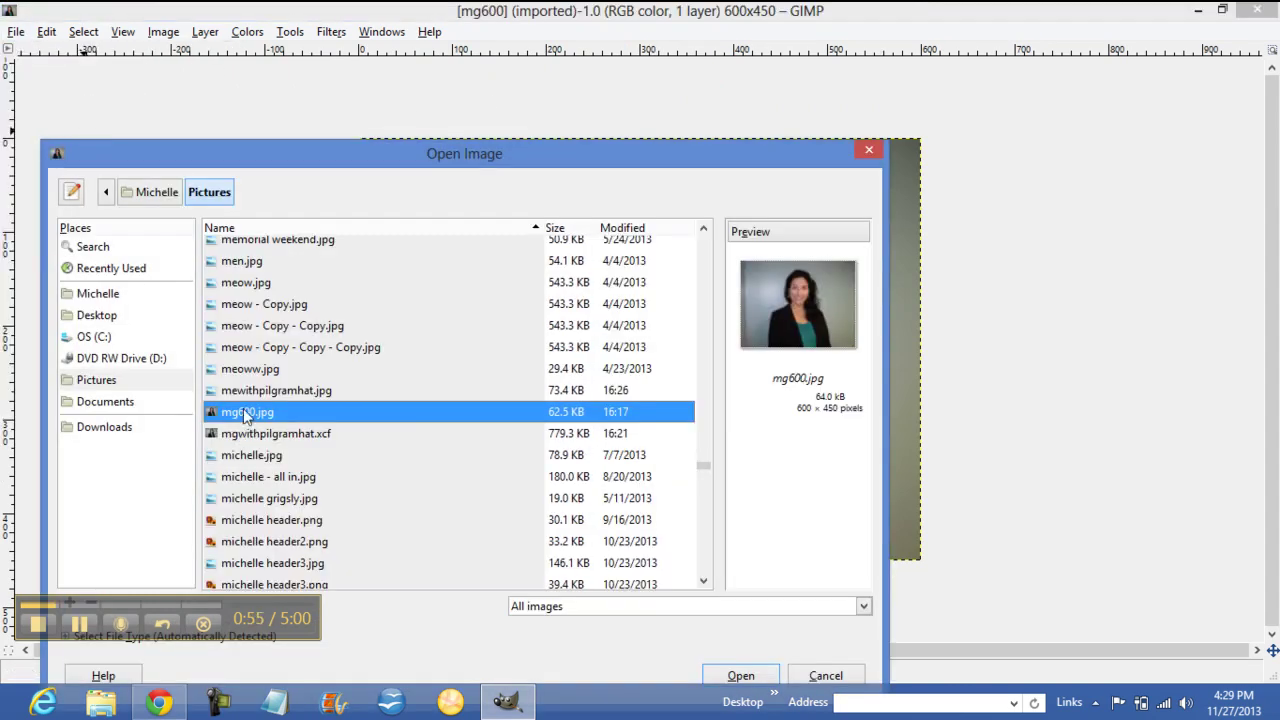
{"action": "left_click", "coordinate": [634, 229]}
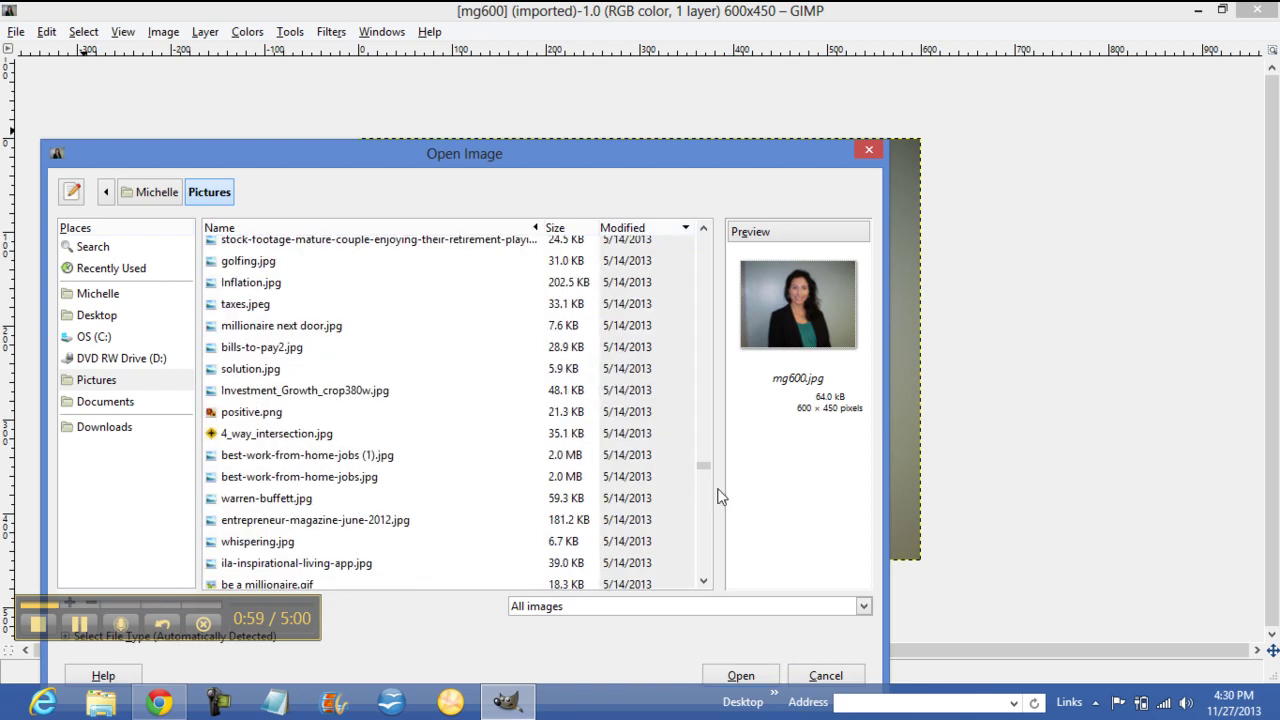
{"action": "left_click_drag", "start_coordinate": [704, 468], "coordinate": [705, 262]}
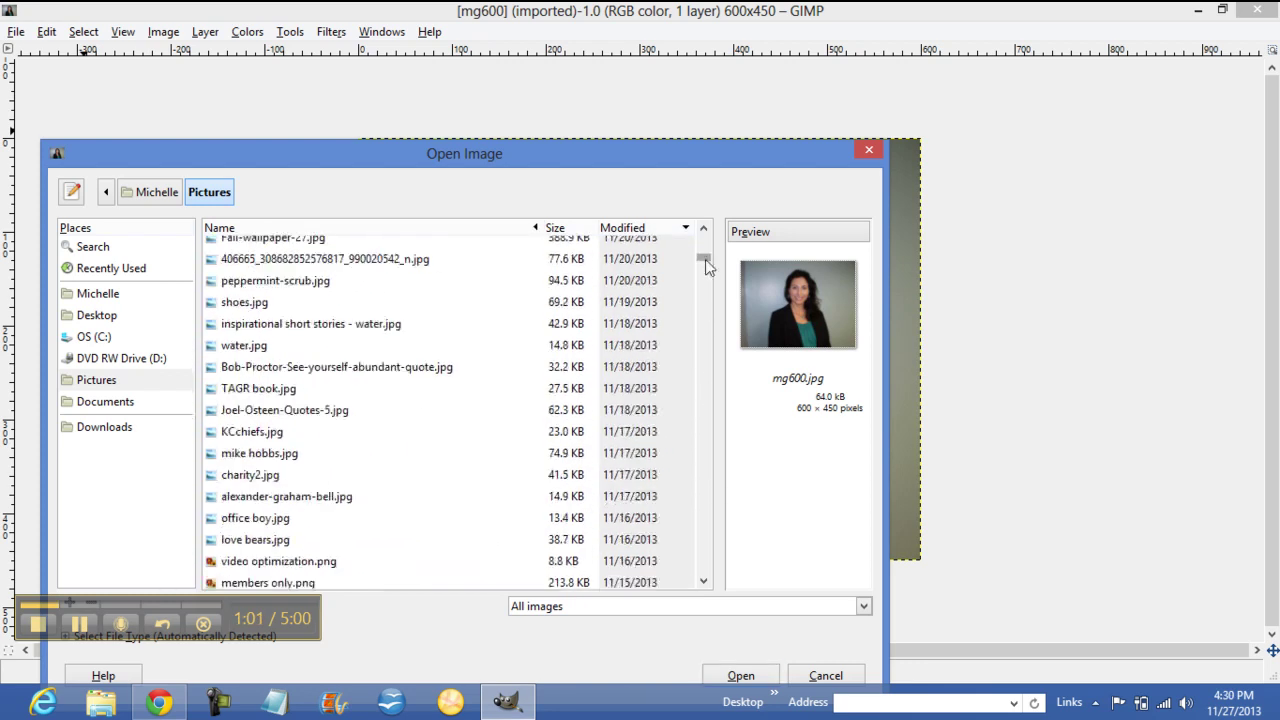
{"action": "left_click_drag", "start_coordinate": [705, 259], "coordinate": [706, 241]}
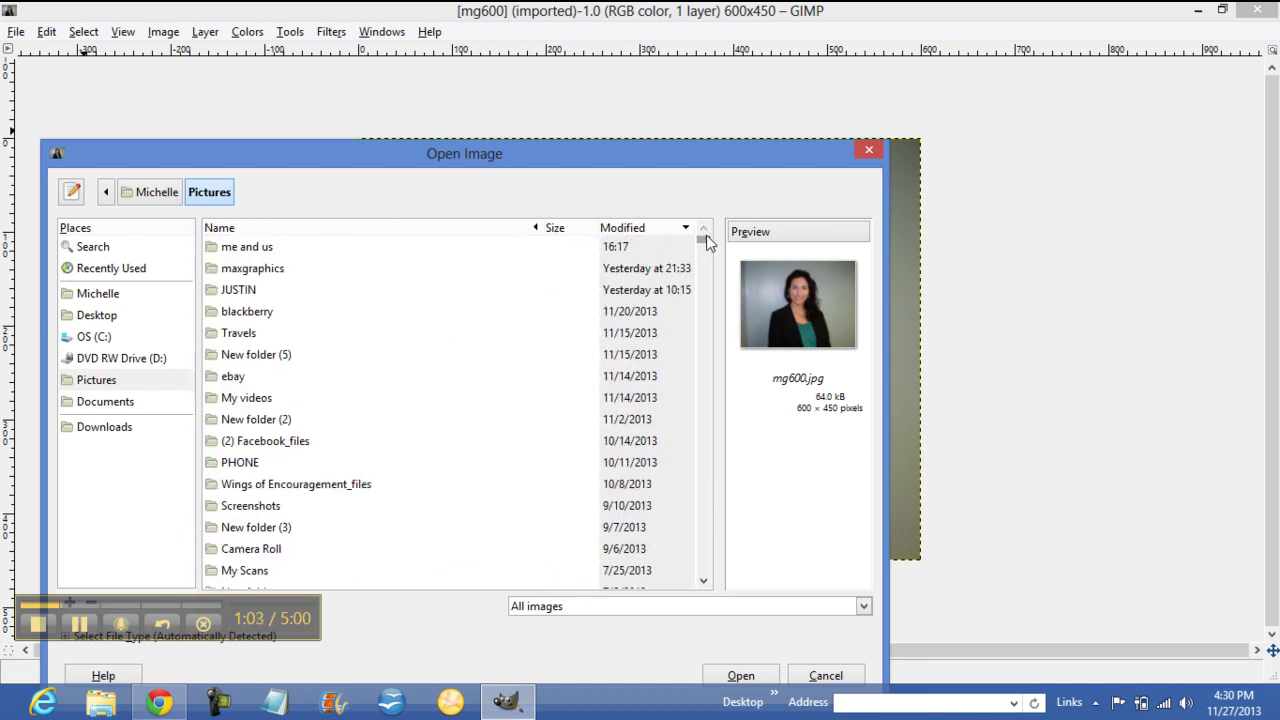
{"action": "scroll", "coordinate": [706, 575], "scroll_direction": "down", "scroll_amount": 5}
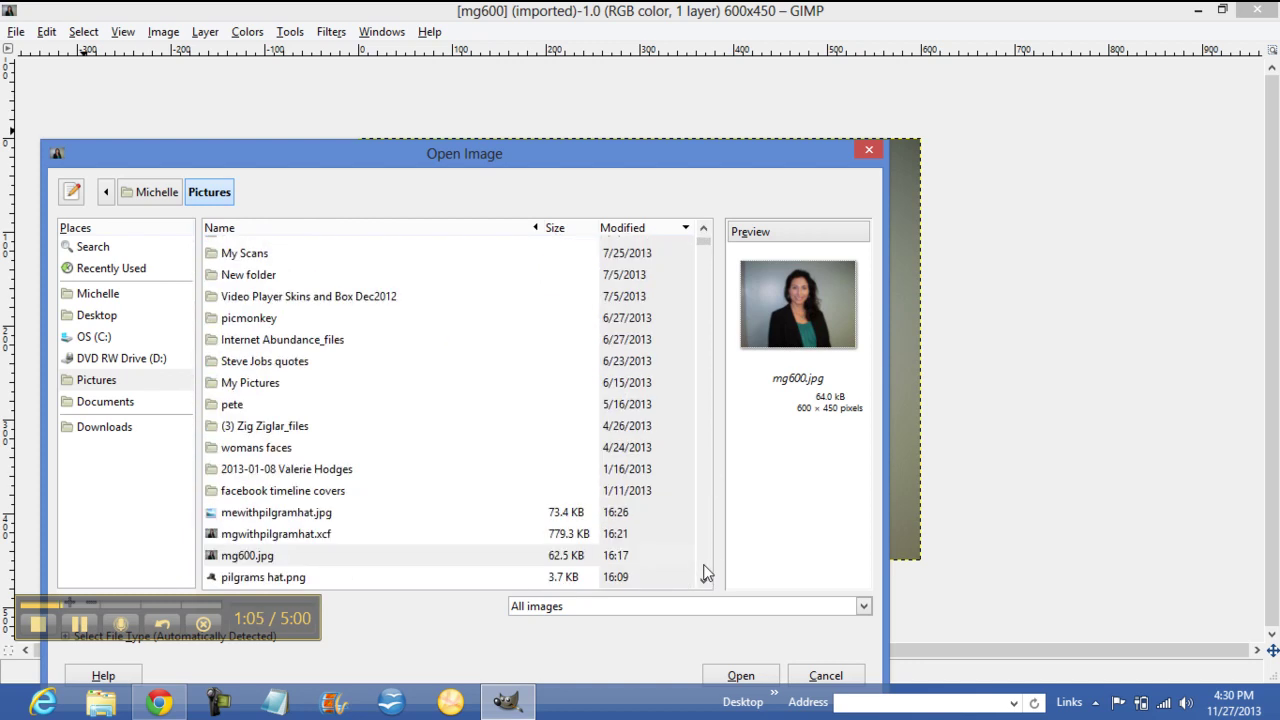
Step: Add pilgrams hat.png as a second layer and move it up onto her head
{"action": "double_click", "coordinate": [260, 578]}
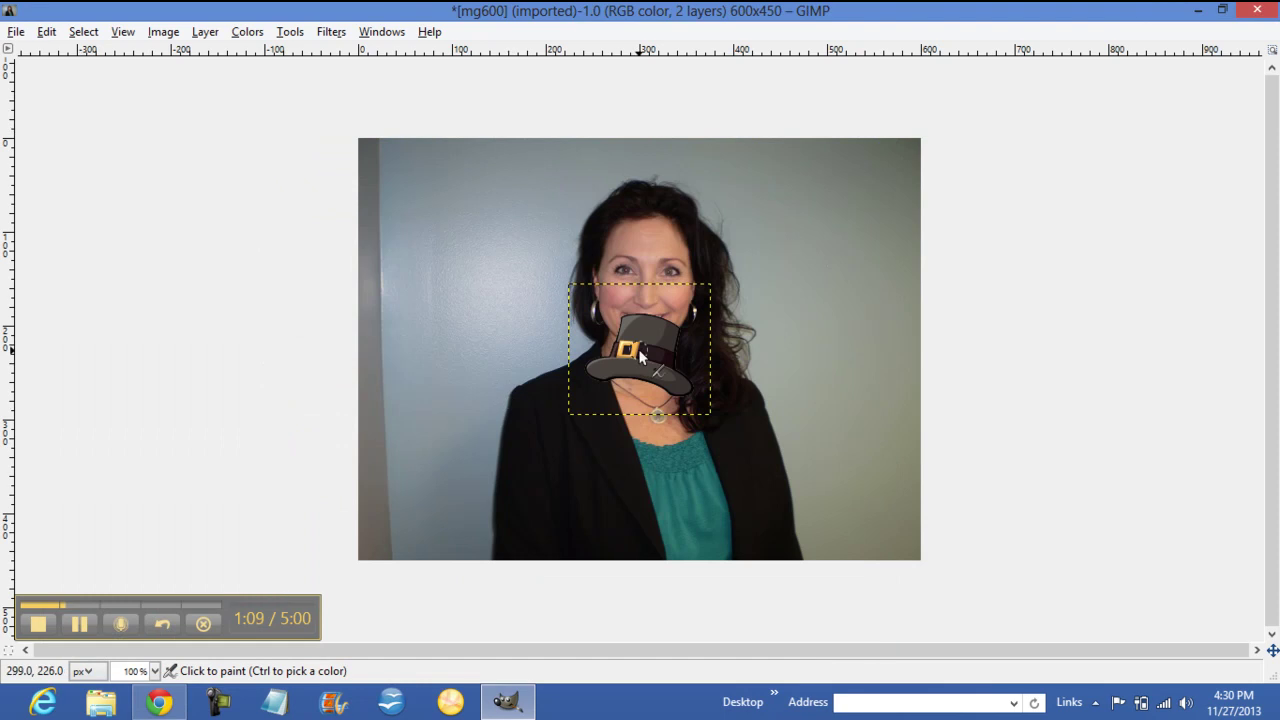
{"action": "right_click", "coordinate": [640, 353]}
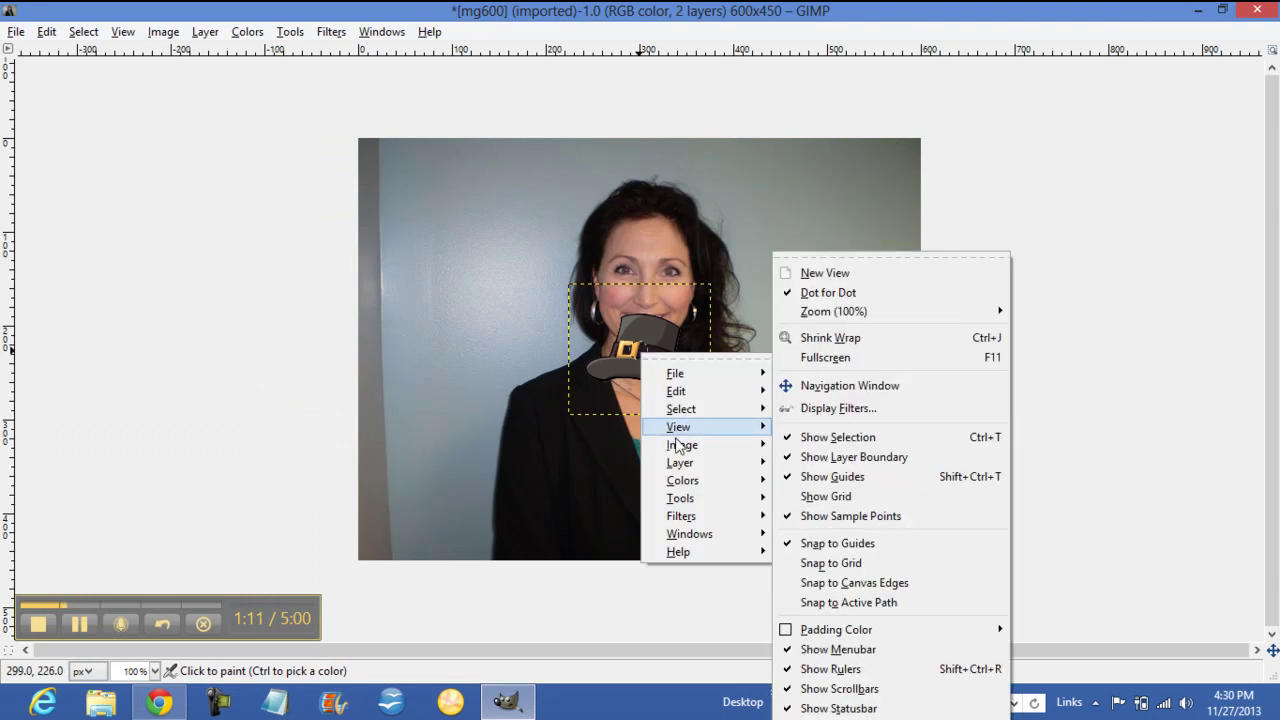
{"action": "mouse_move", "coordinate": [841, 493]}
{"action": "mouse_move", "coordinate": [680, 498]}
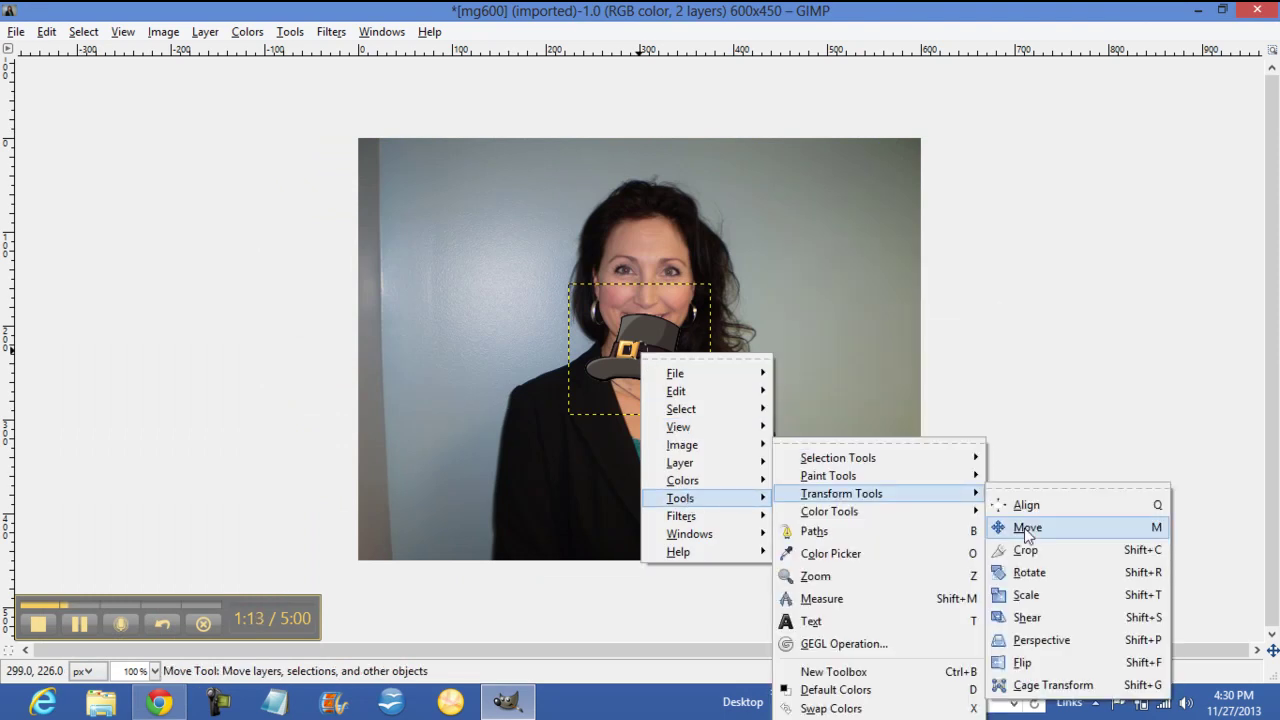
{"action": "left_click", "coordinate": [1028, 528]}
{"action": "left_click_drag", "start_coordinate": [668, 360], "coordinate": [668, 190]}
{"action": "right_click", "coordinate": [668, 190]}
{"action": "mouse_move", "coordinate": [682, 445]}
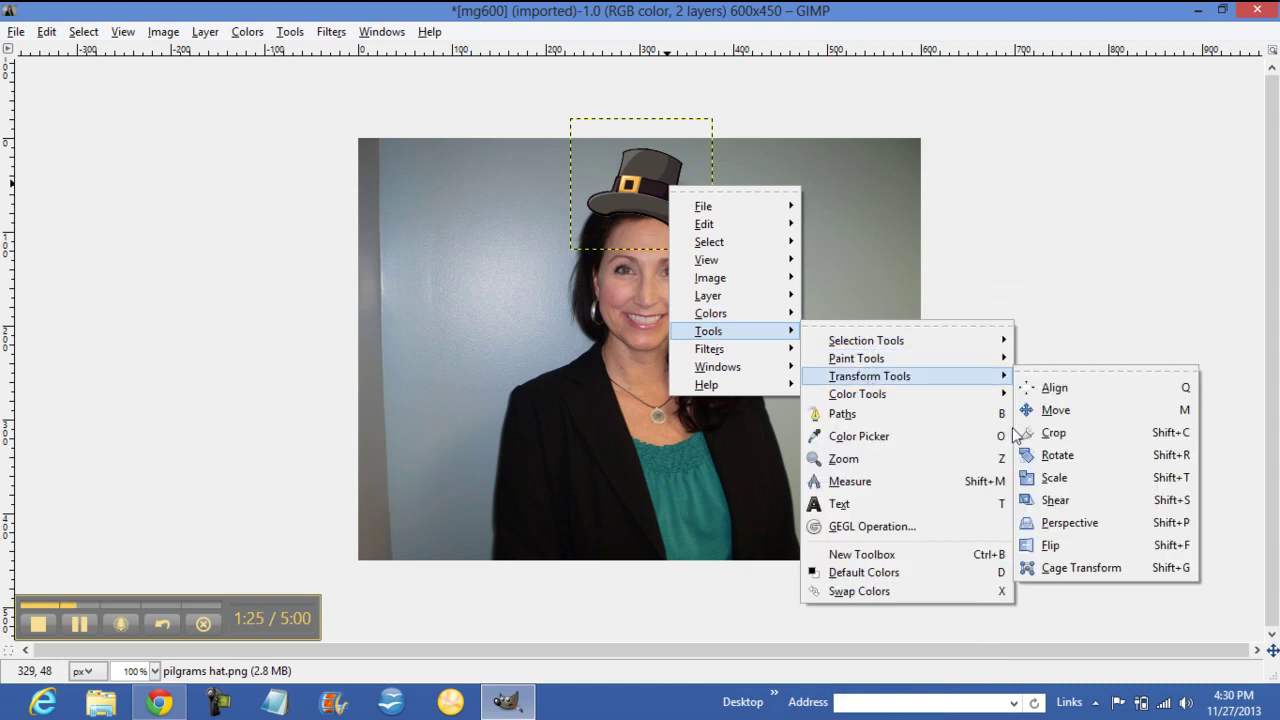
Step: Scale the hat layer to a width of 200 px
{"action": "left_click", "coordinate": [1058, 477]}
{"action": "left_click", "coordinate": [1058, 477]}
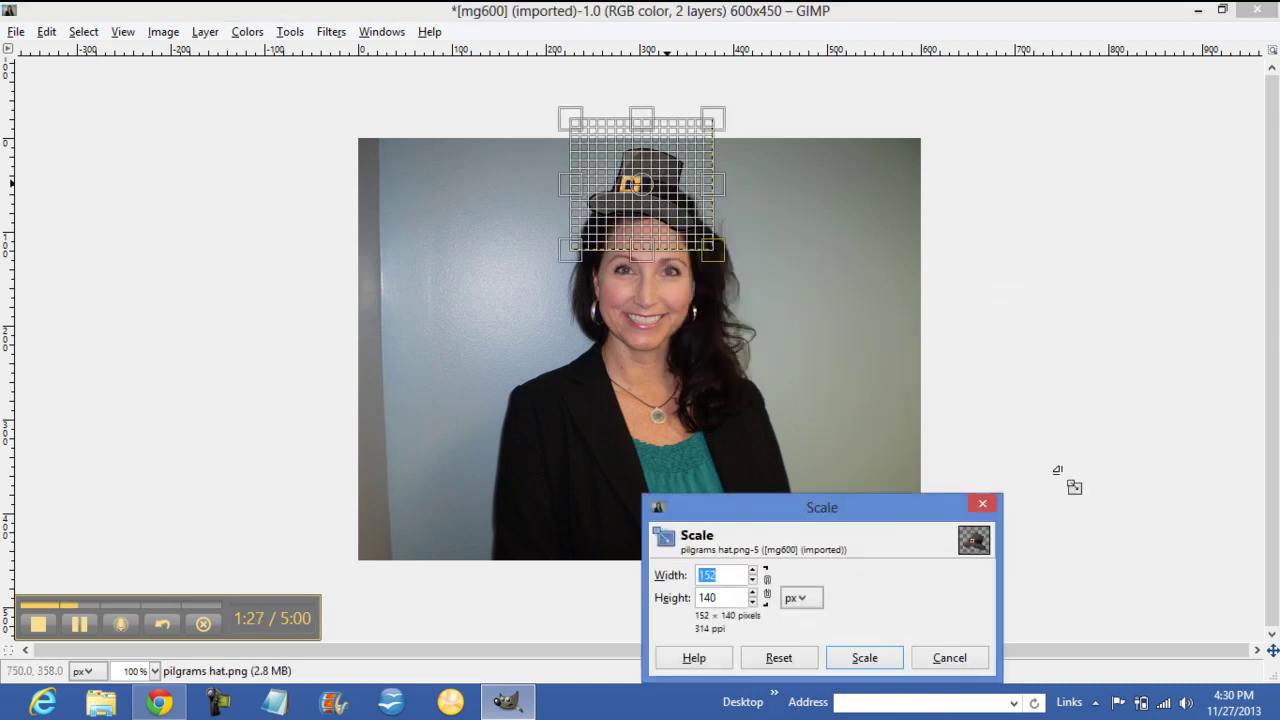
{"action": "left_click", "coordinate": [753, 570]}
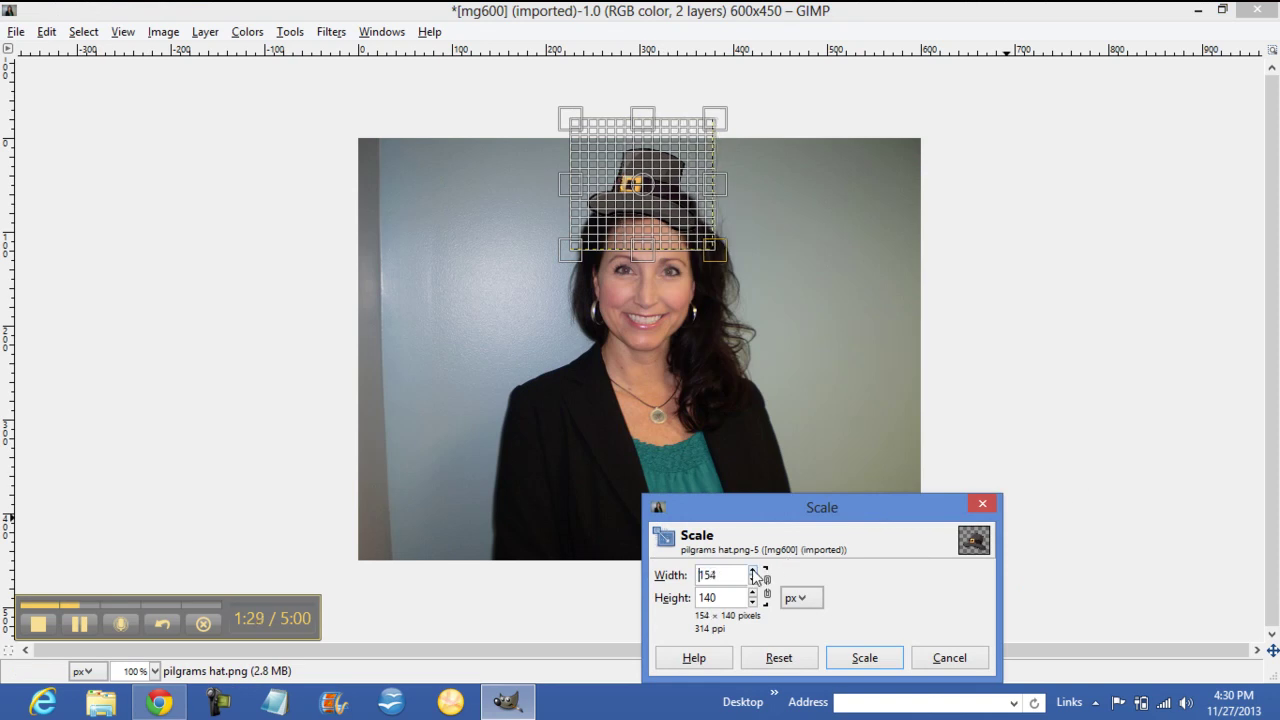
{"action": "left_click", "coordinate": [753, 570]}
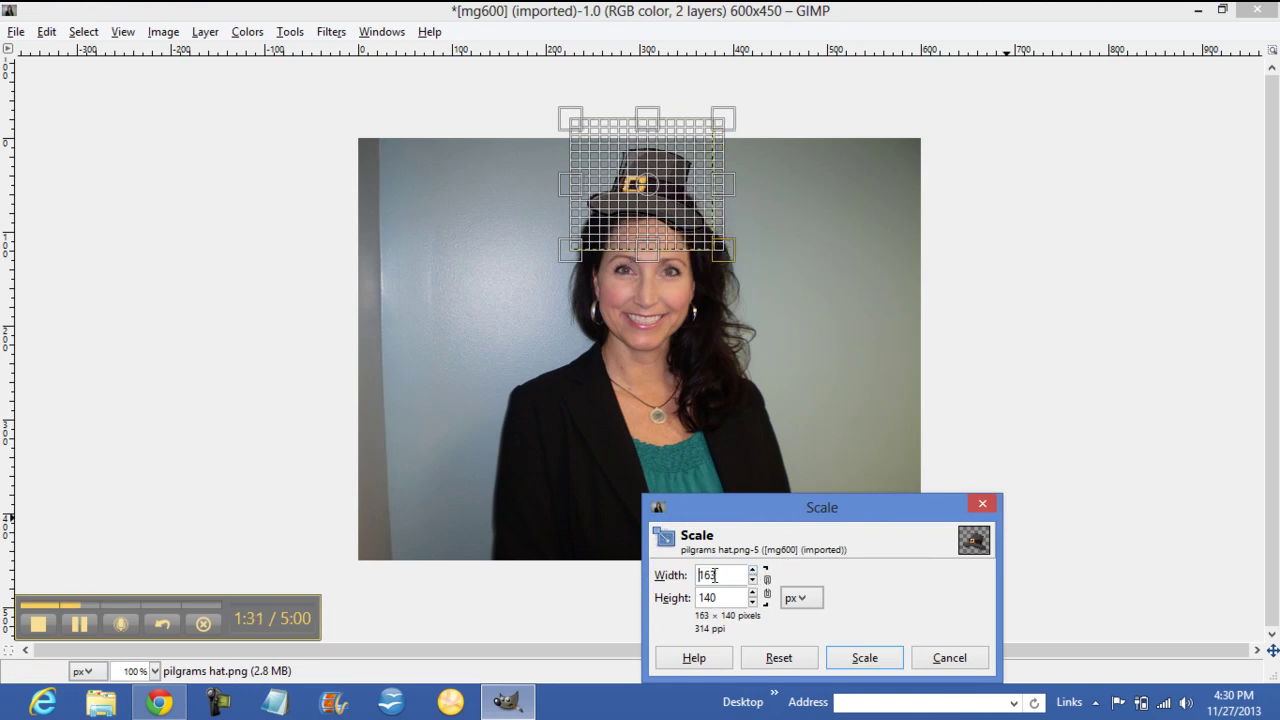
{"action": "left_click_drag", "start_coordinate": [714, 575], "coordinate": [684, 572]}
{"action": "type", "text": "200"}
{"action": "left_click", "coordinate": [858, 656]}
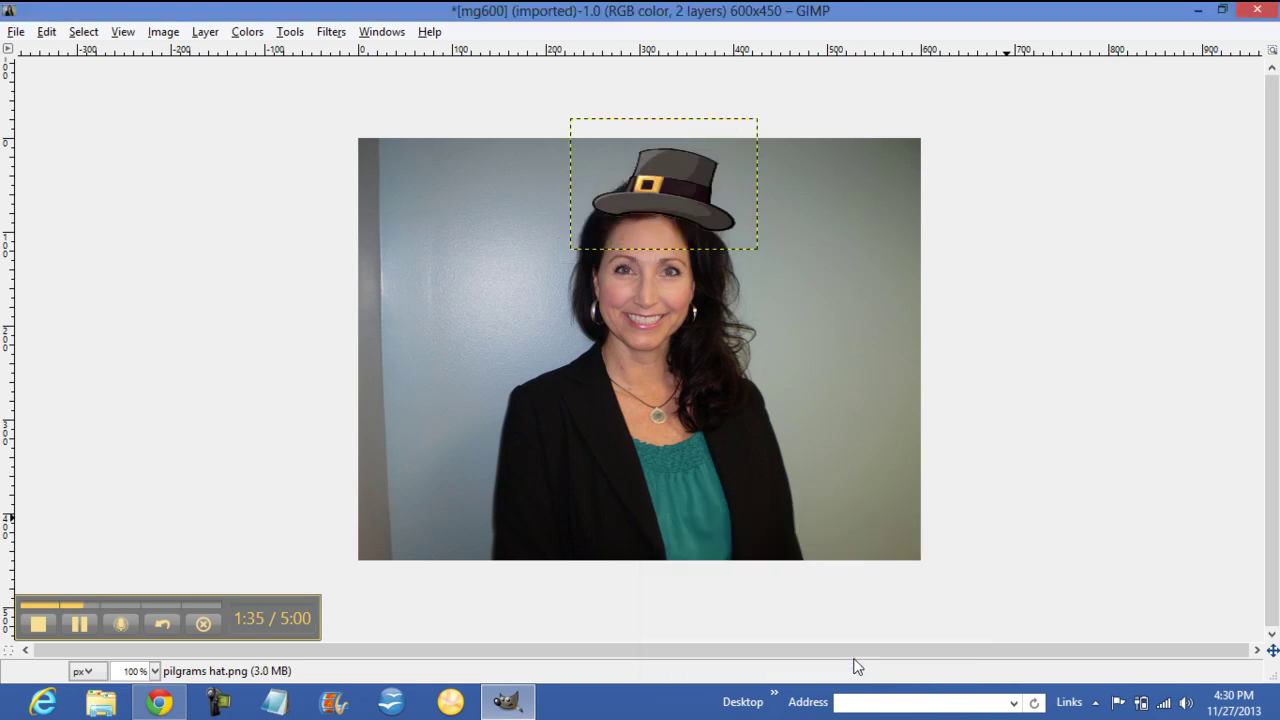
Step: Shift the hat about 12 px left so it sits on her head
{"action": "right_click", "coordinate": [679, 214]}
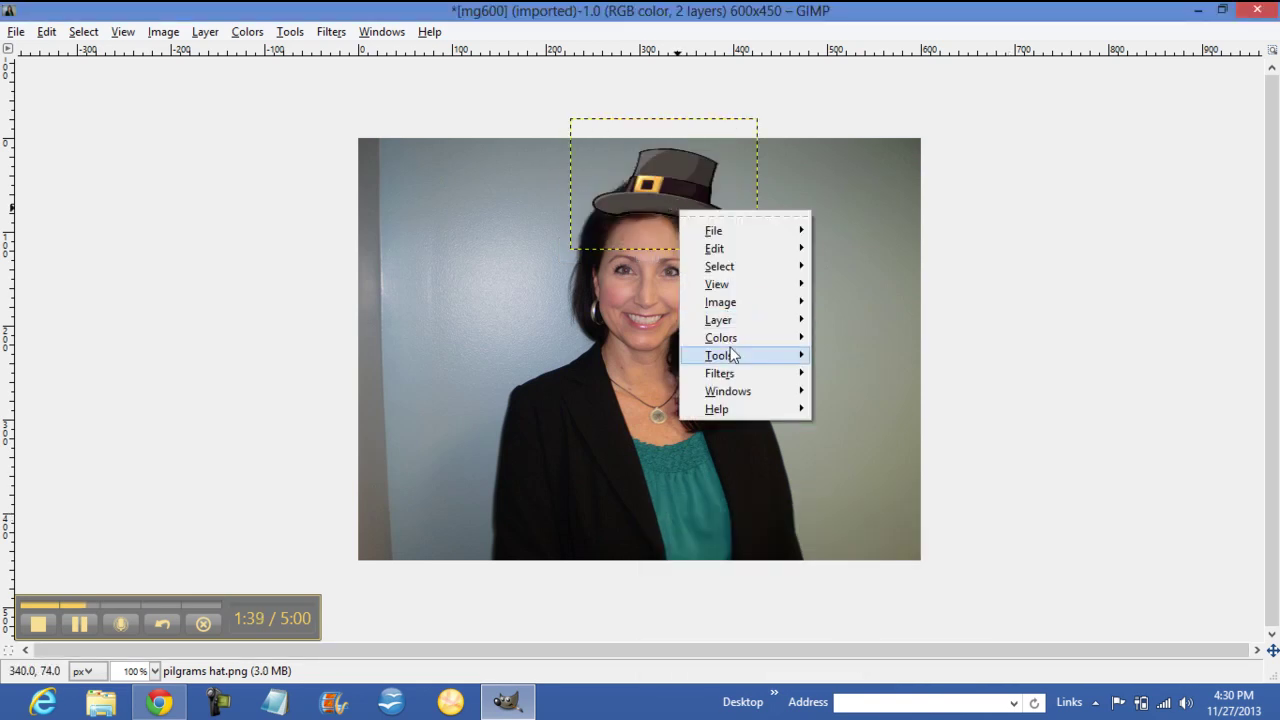
{"action": "mouse_move", "coordinate": [719, 355]}
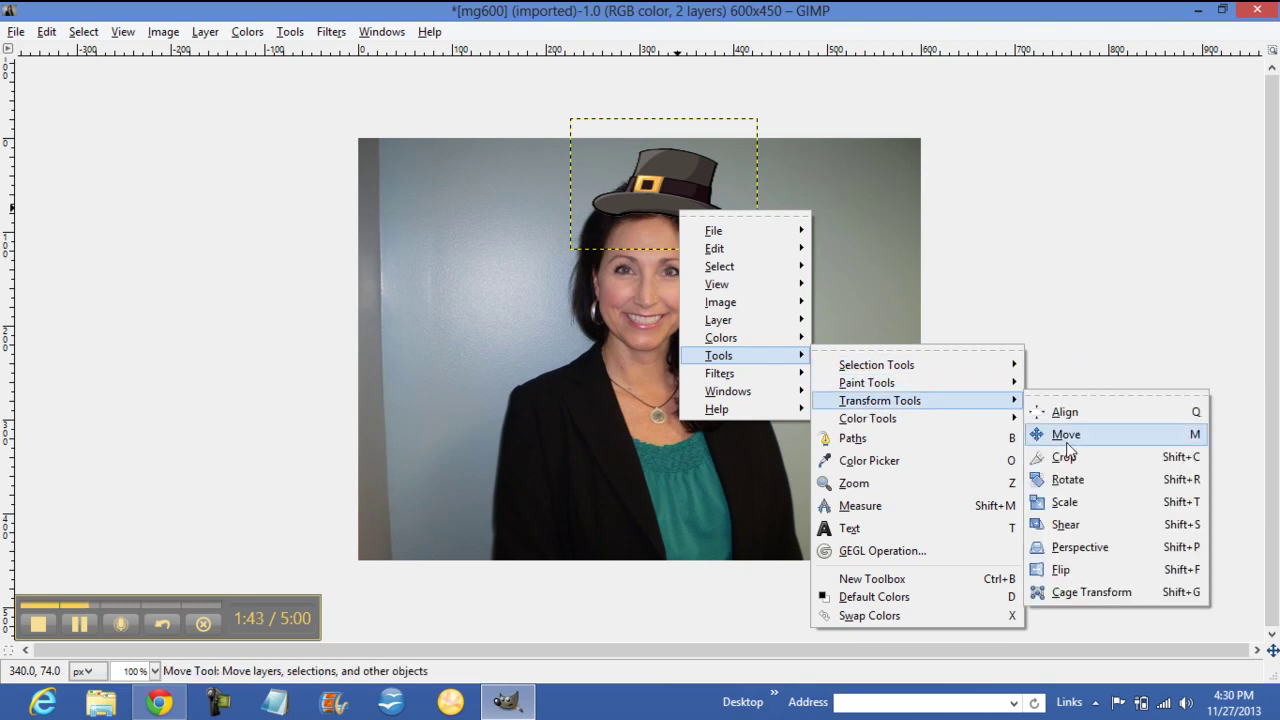
{"action": "left_click", "coordinate": [1066, 444]}
{"action": "left_click_drag", "start_coordinate": [679, 183], "coordinate": [665, 181]}
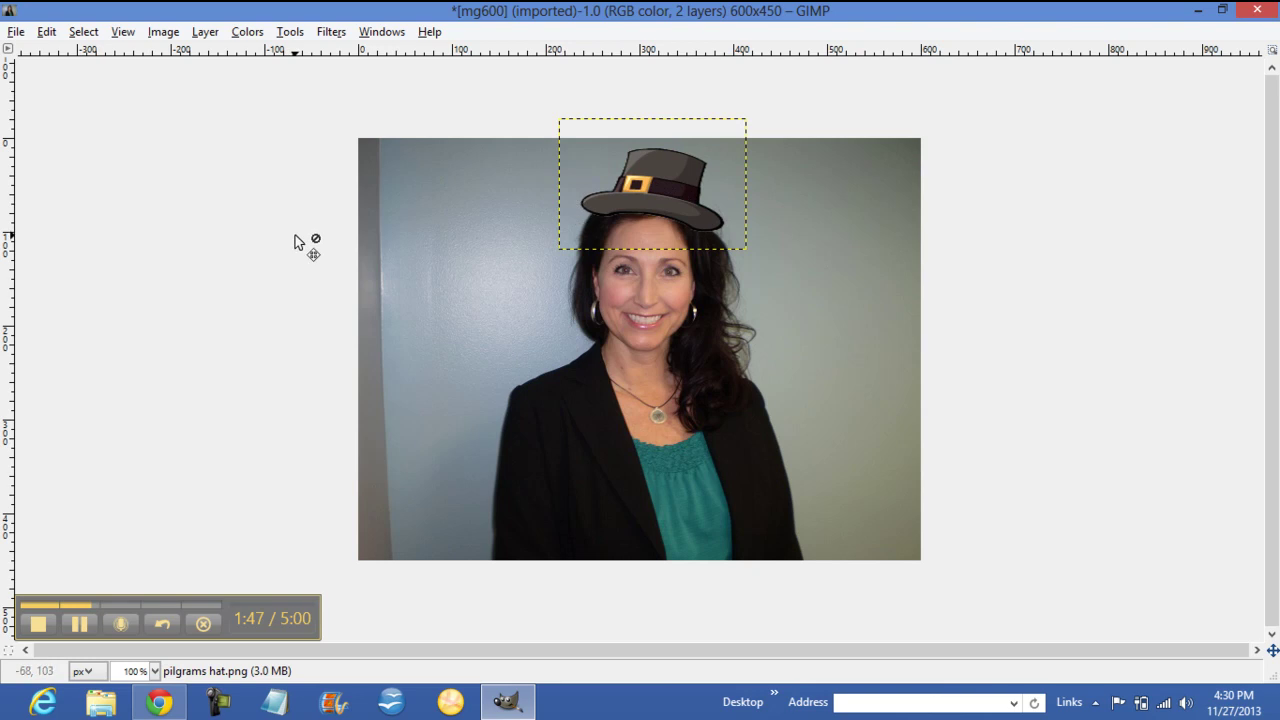
Step: Save the composite as the GIMP project mgpilgram.xcf in the Pictures folder
{"action": "left_click", "coordinate": [17, 33]}
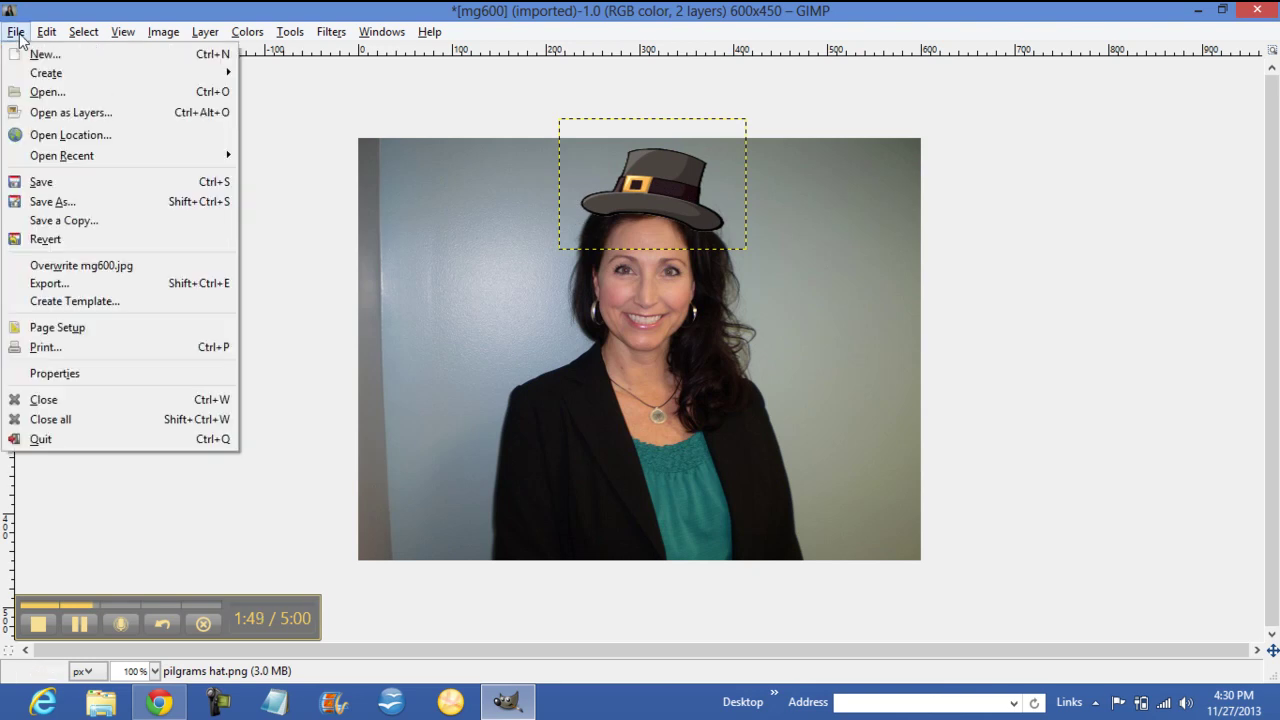
{"action": "left_click", "coordinate": [44, 201]}
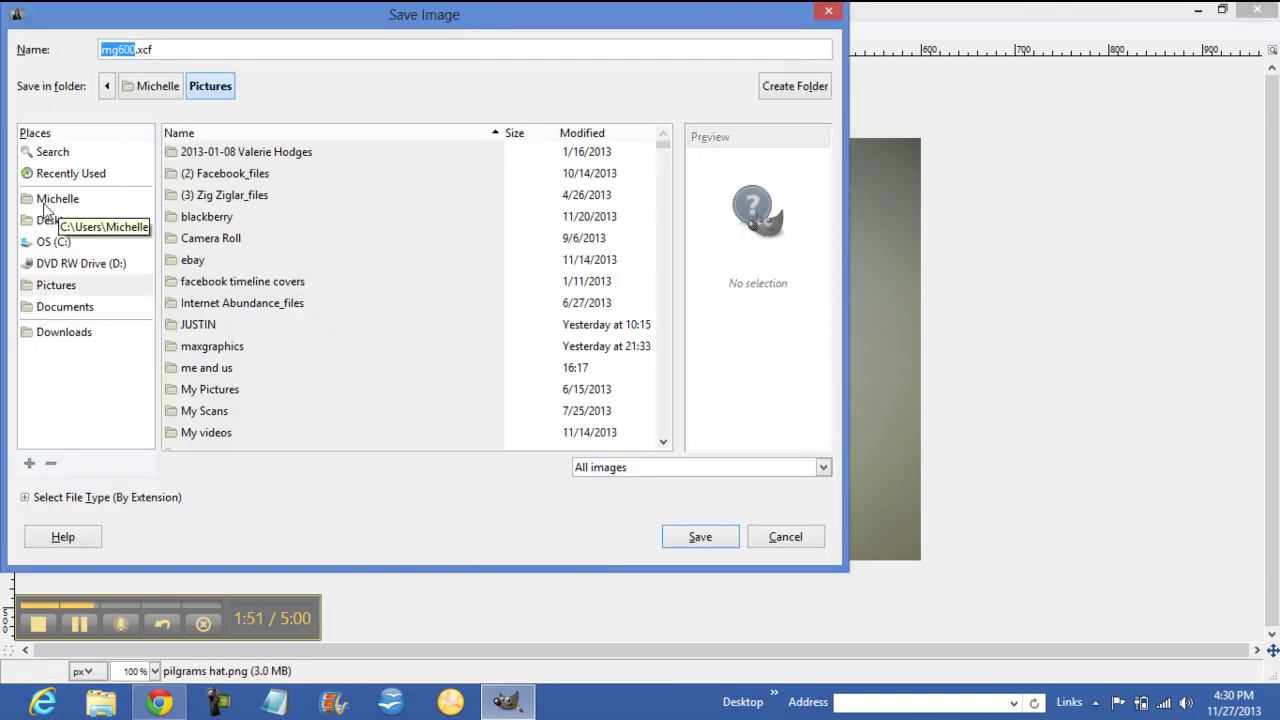
{"action": "type", "text": "m"}
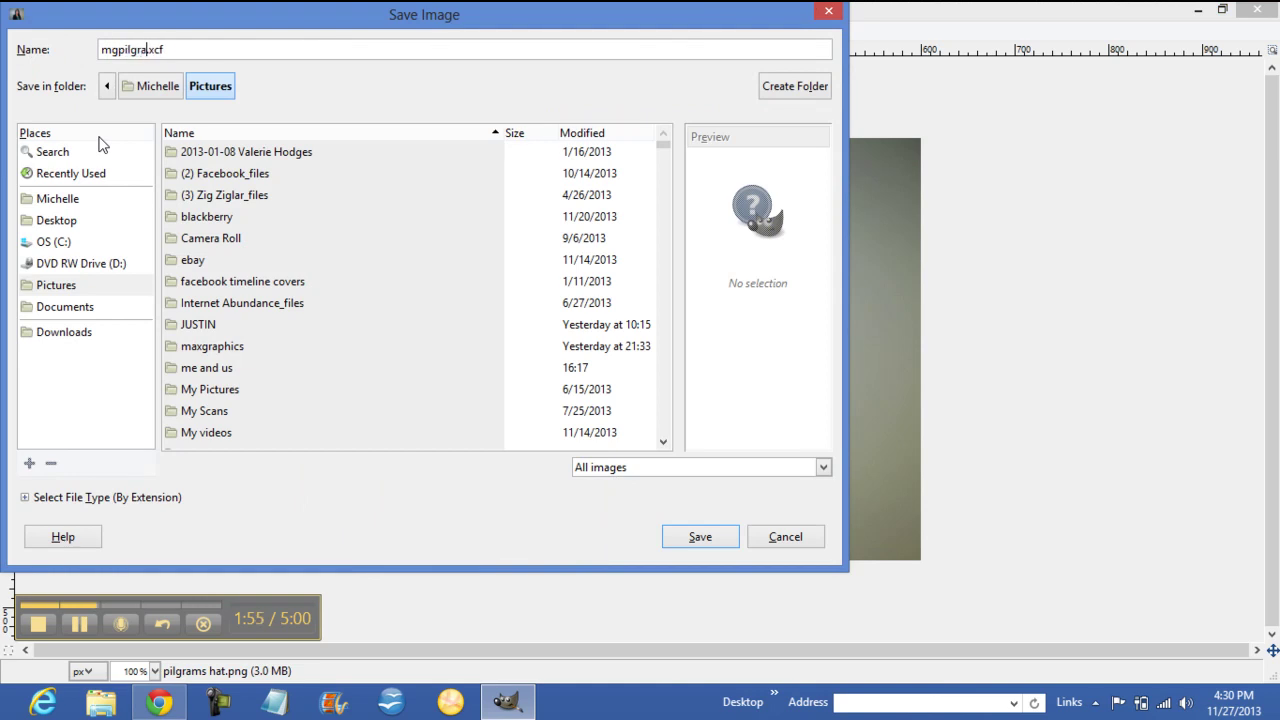
{"action": "left_click", "coordinate": [682, 535]}
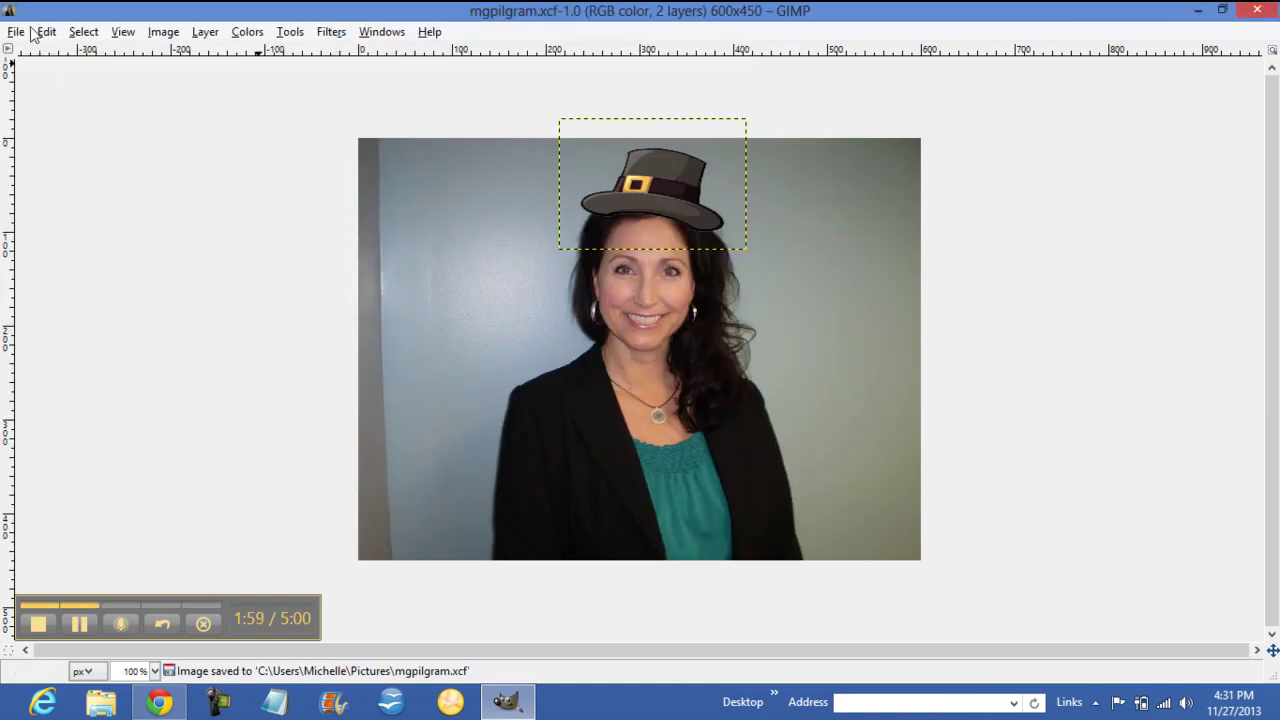
{"action": "left_click", "coordinate": [17, 33]}
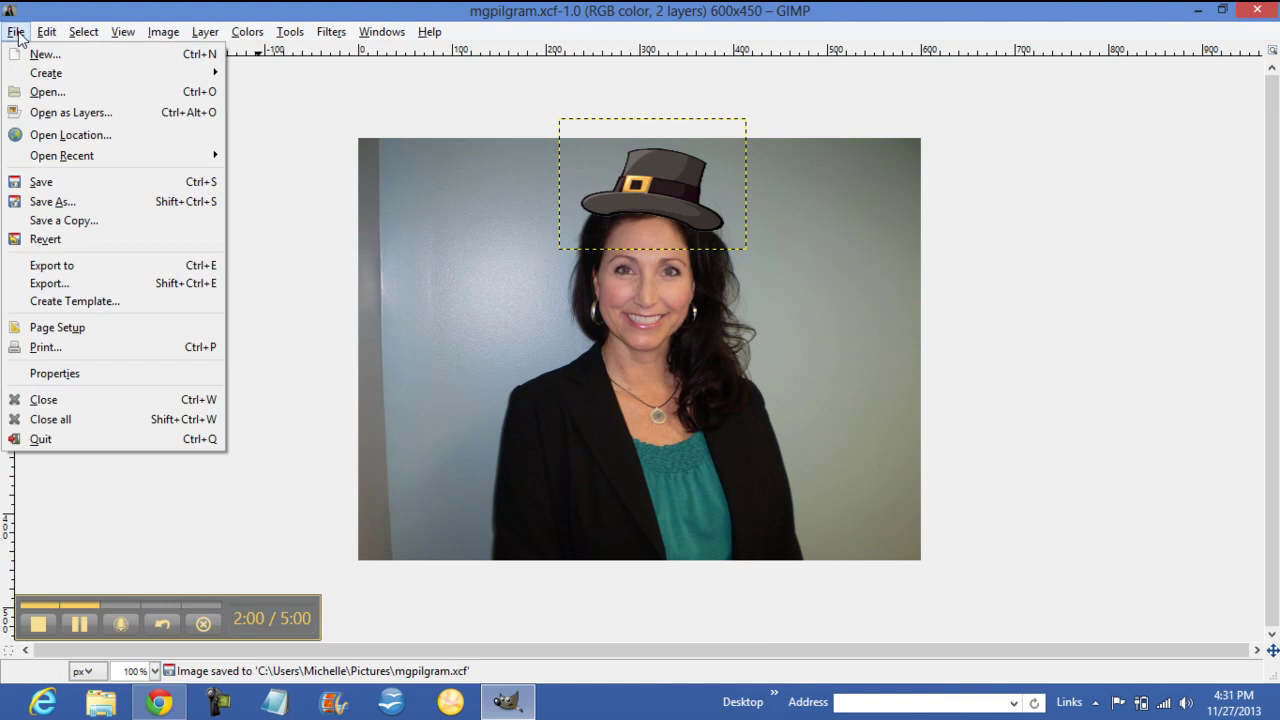
Step: Export the image as mgpilgram.png into Pictures\me and us with default PNG settings
{"action": "left_click", "coordinate": [47, 284]}
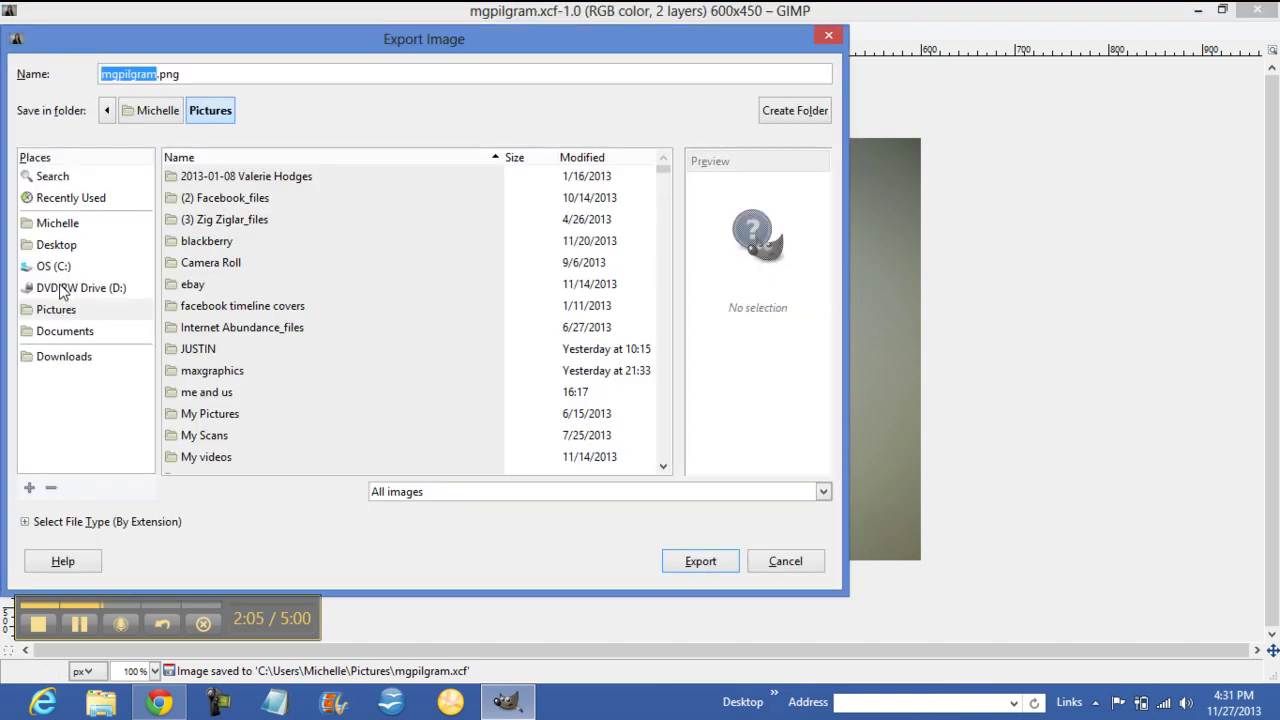
{"action": "left_click", "coordinate": [64, 310]}
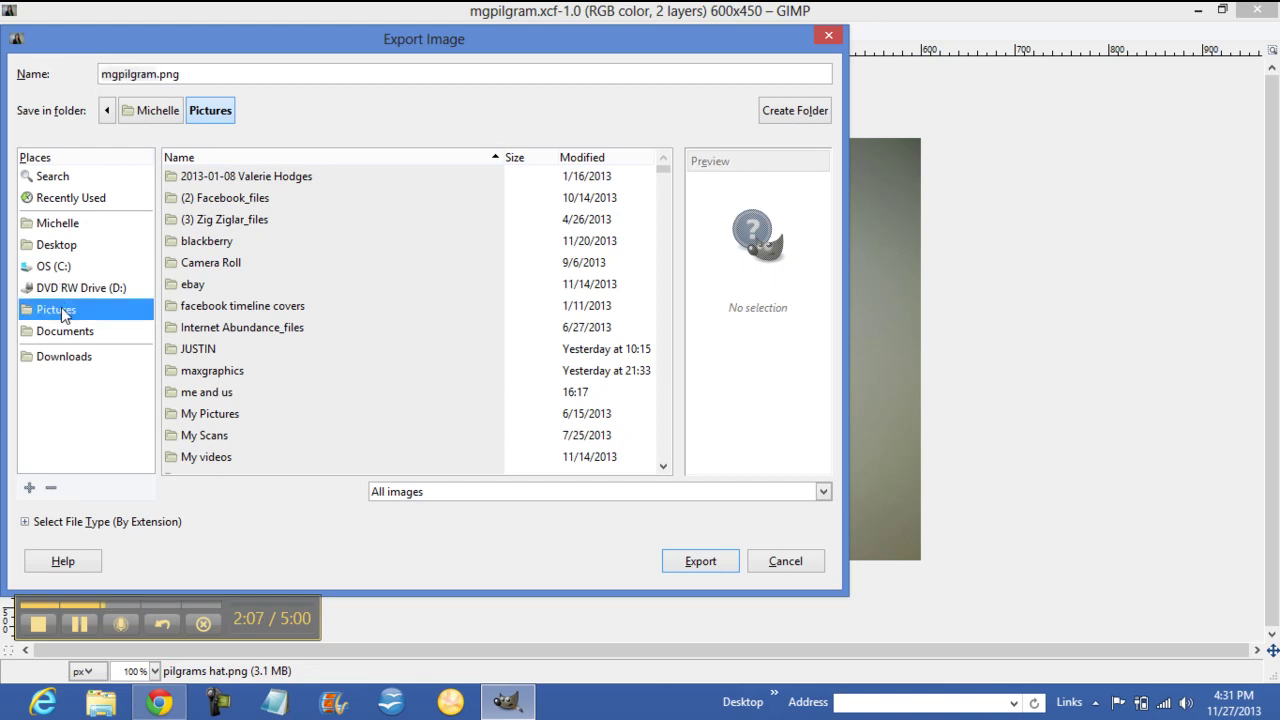
{"action": "left_click", "coordinate": [663, 467]}
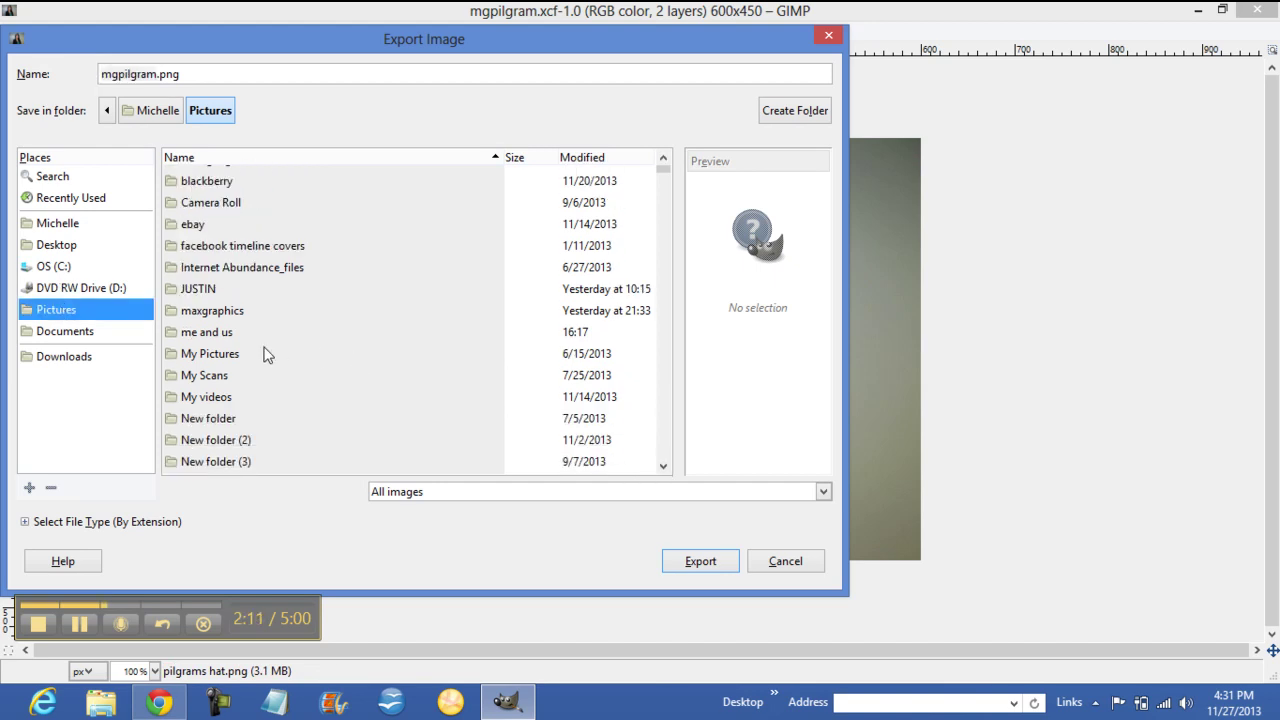
{"action": "double_click", "coordinate": [230, 355]}
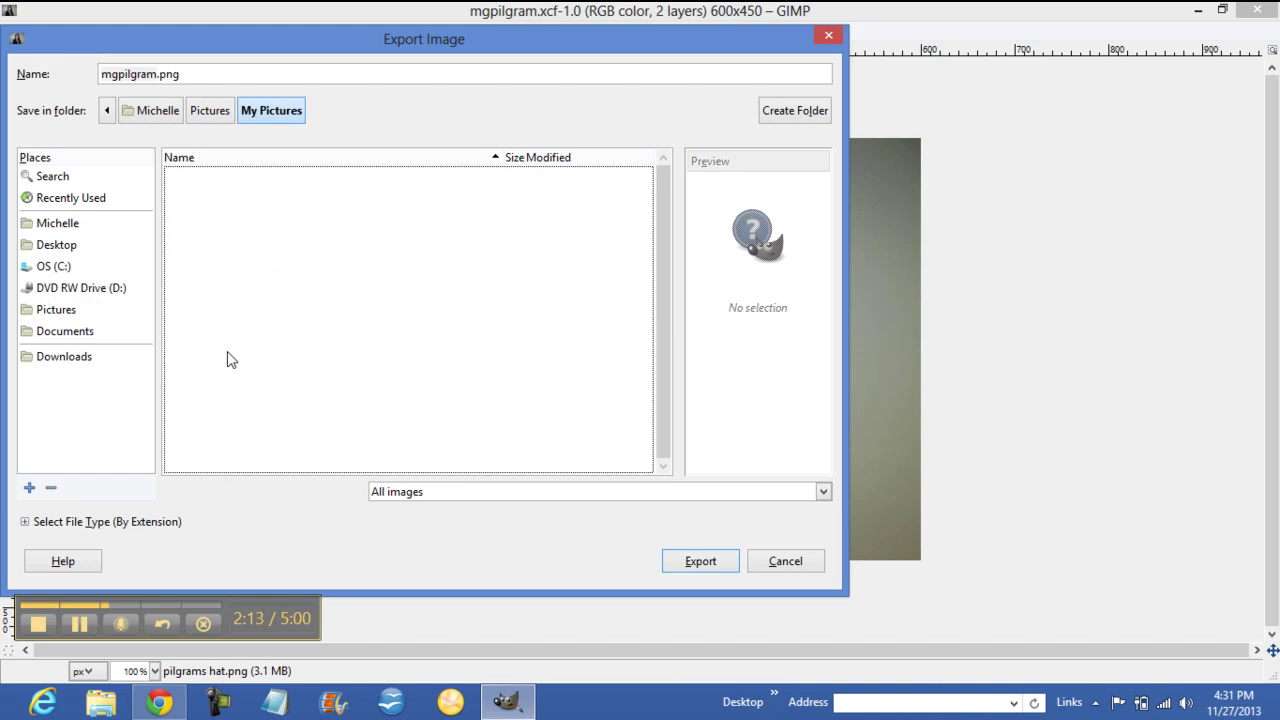
{"action": "left_click", "coordinate": [57, 310]}
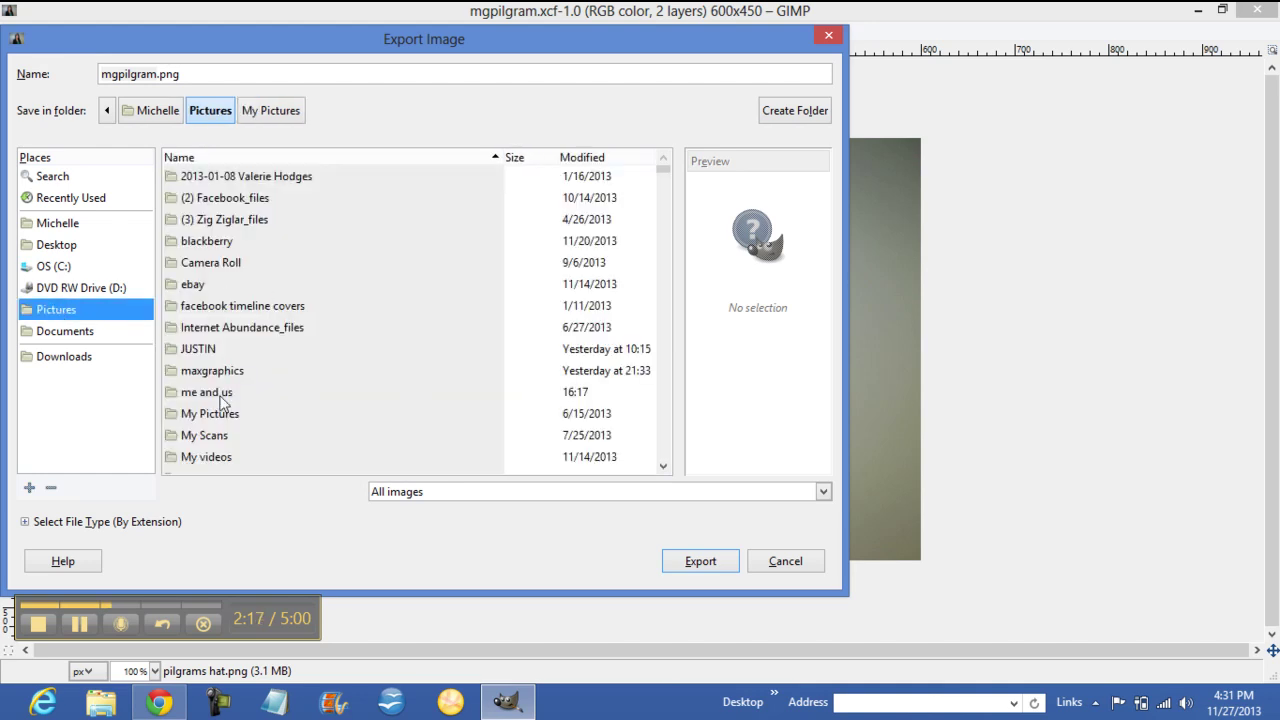
{"action": "double_click", "coordinate": [215, 395]}
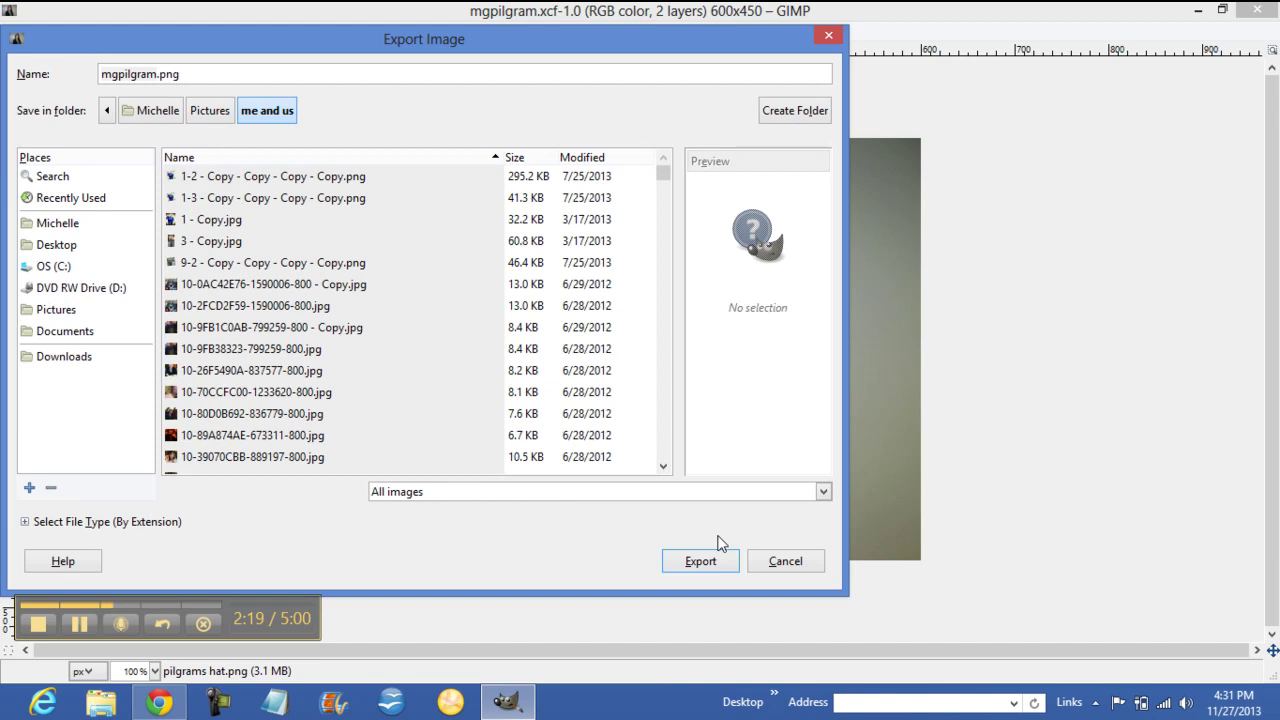
{"action": "left_click", "coordinate": [703, 566]}
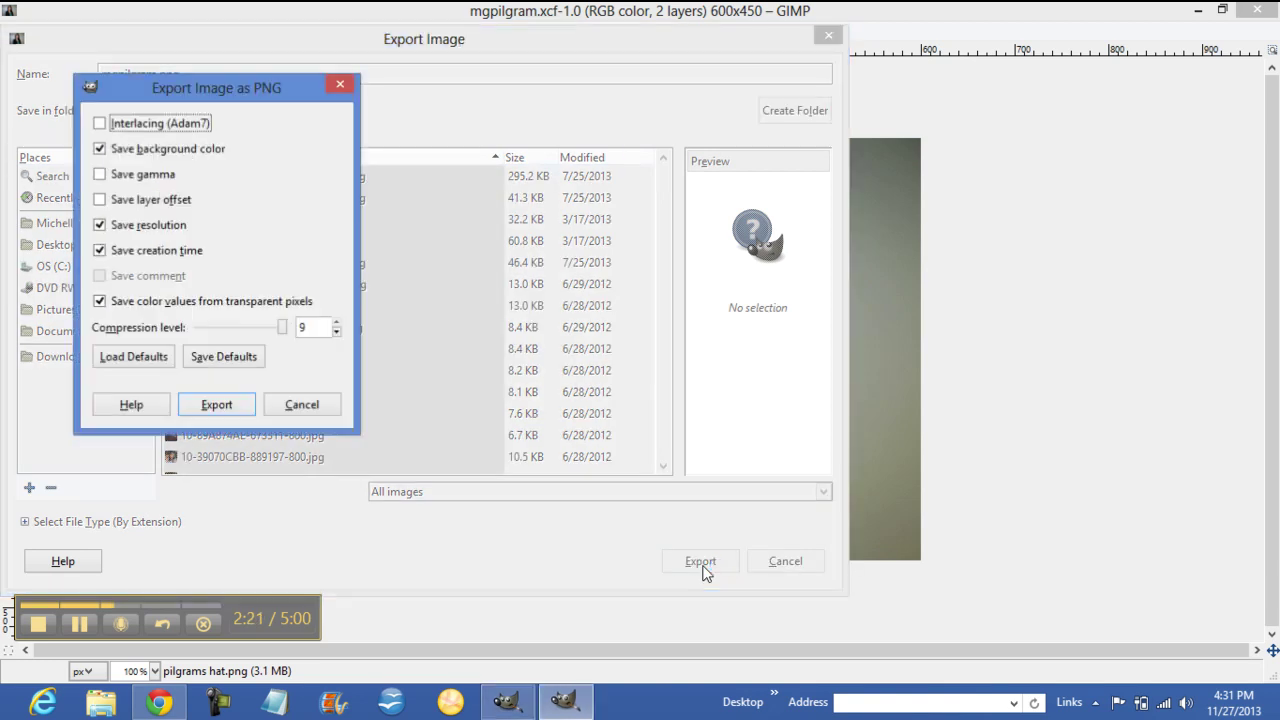
{"action": "left_click", "coordinate": [226, 404]}
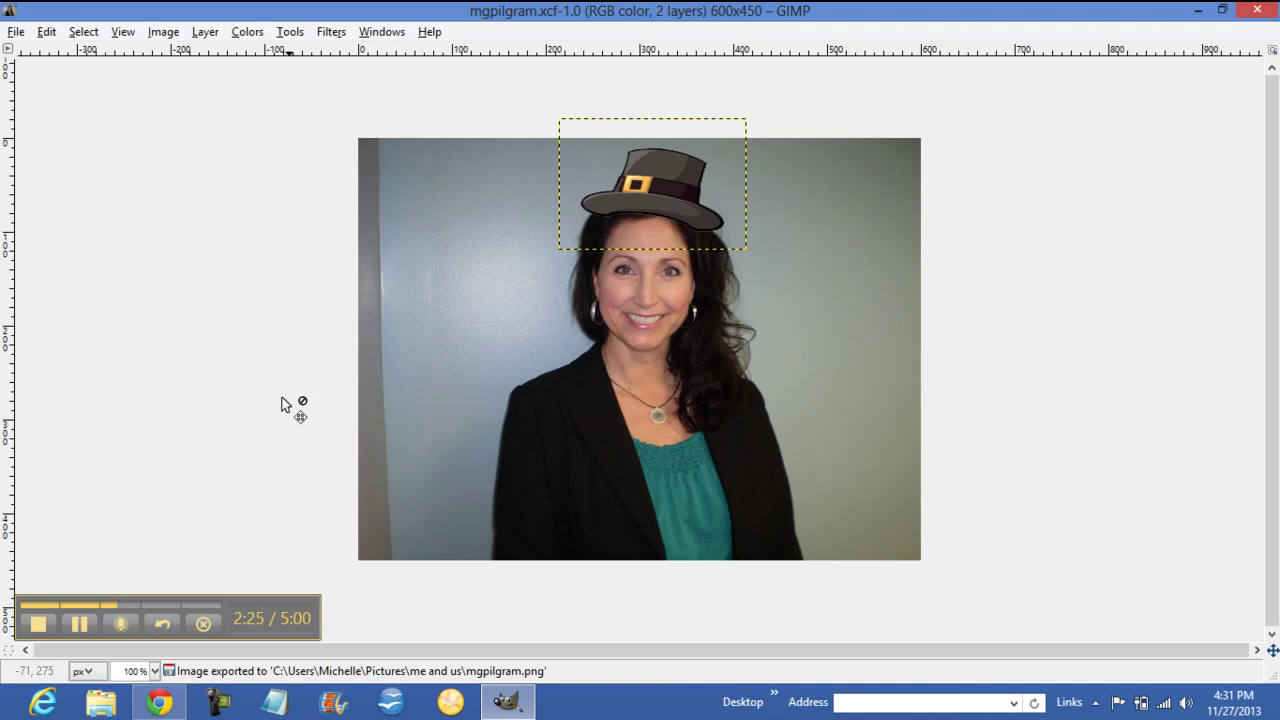
Step: Quit GIMP and bring Chrome forward on the Facebook profile tab
{"action": "left_click", "coordinate": [1259, 10]}
{"action": "left_click", "coordinate": [692, 33]}
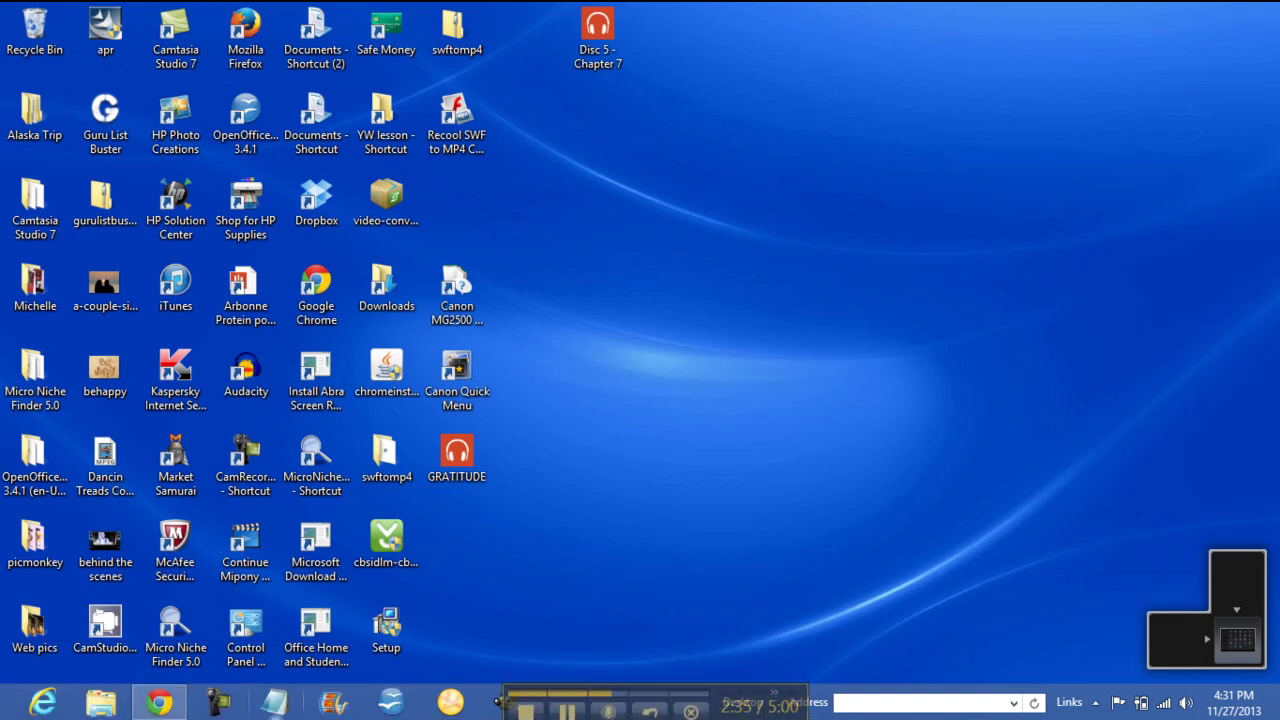
{"action": "left_click", "coordinate": [159, 703]}
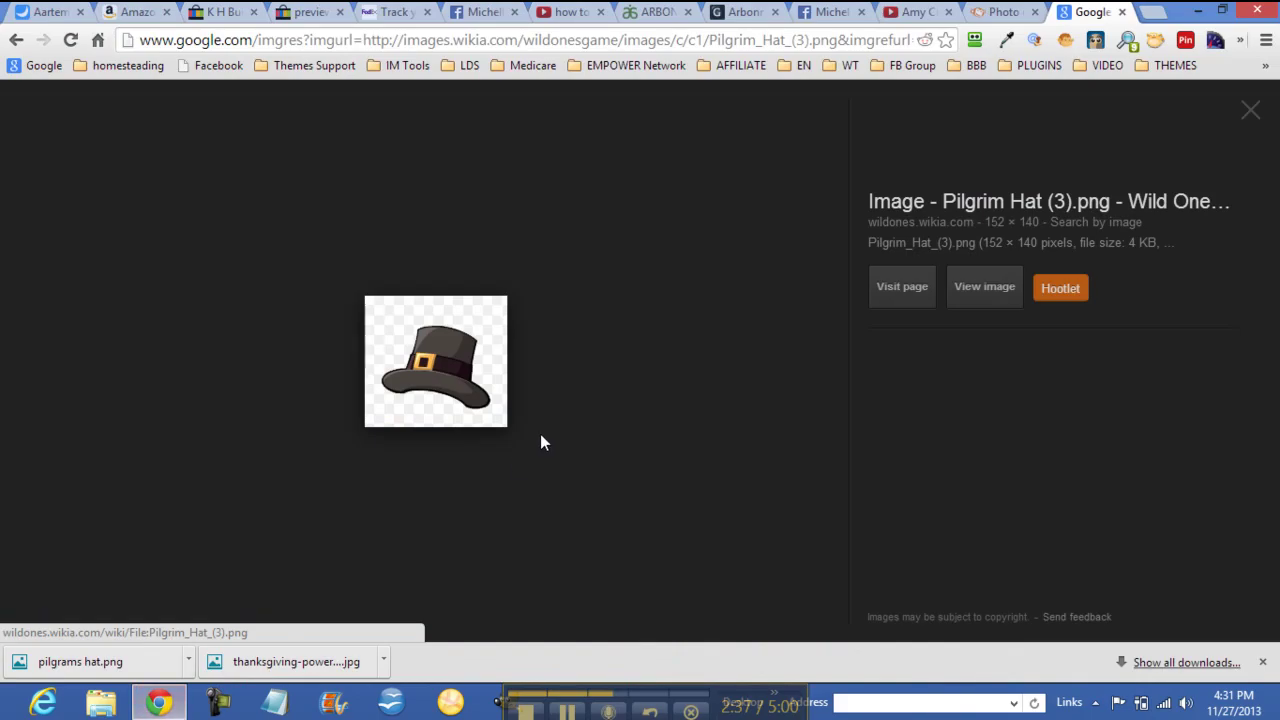
{"action": "left_click", "coordinate": [833, 16]}
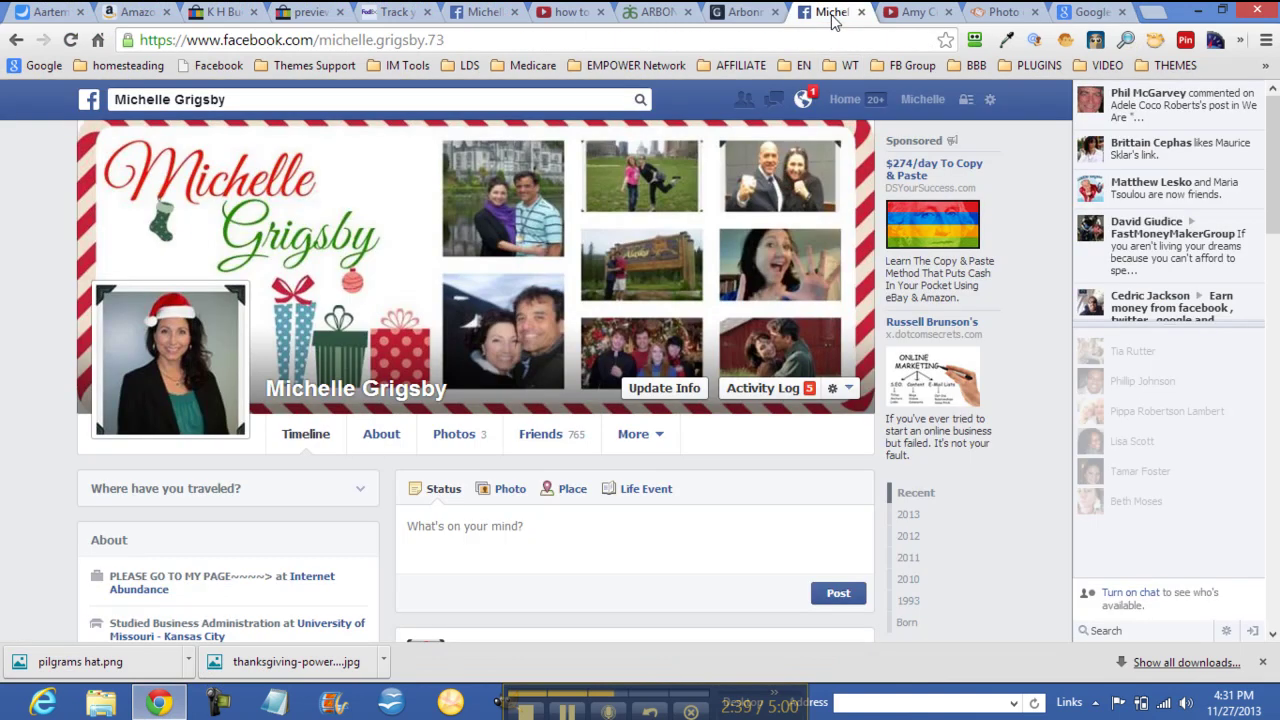
{"action": "mouse_move", "coordinate": [170, 360]}
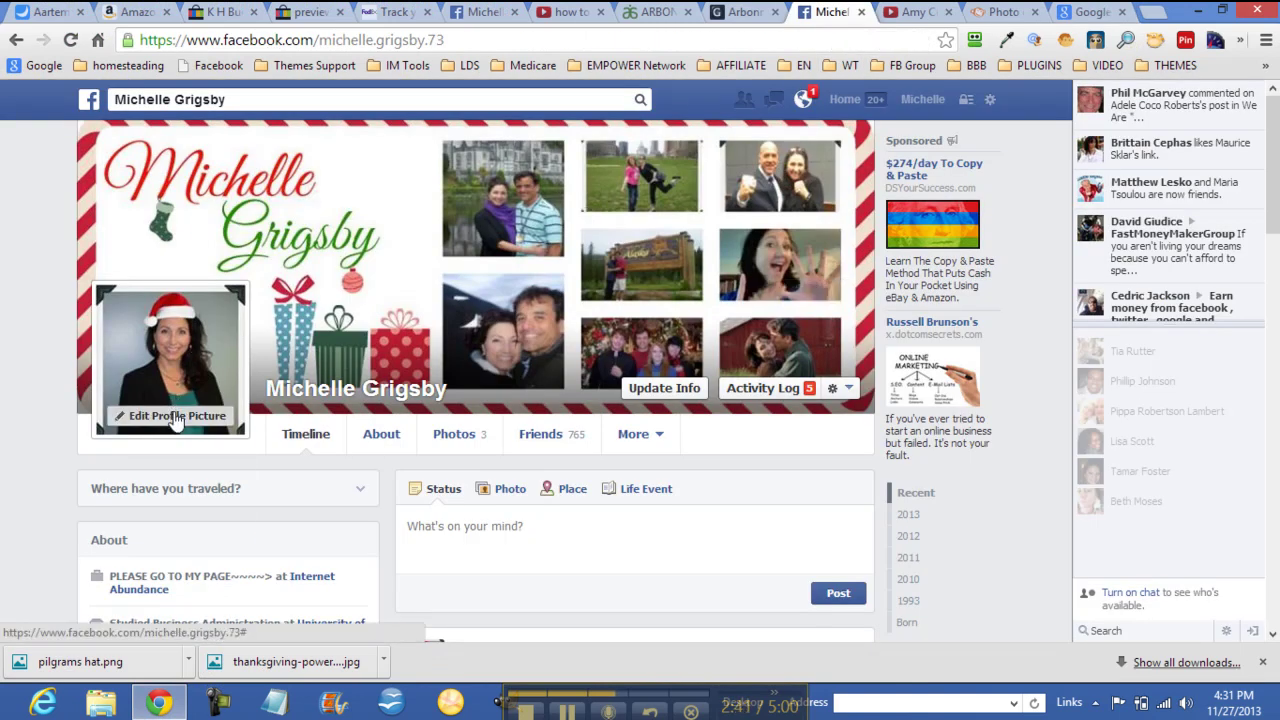
Step: Upload mgpilgram as the new Facebook profile picture, replacing the Santa-hat photo
{"action": "left_click", "coordinate": [175, 416]}
{"action": "left_click", "coordinate": [175, 479]}
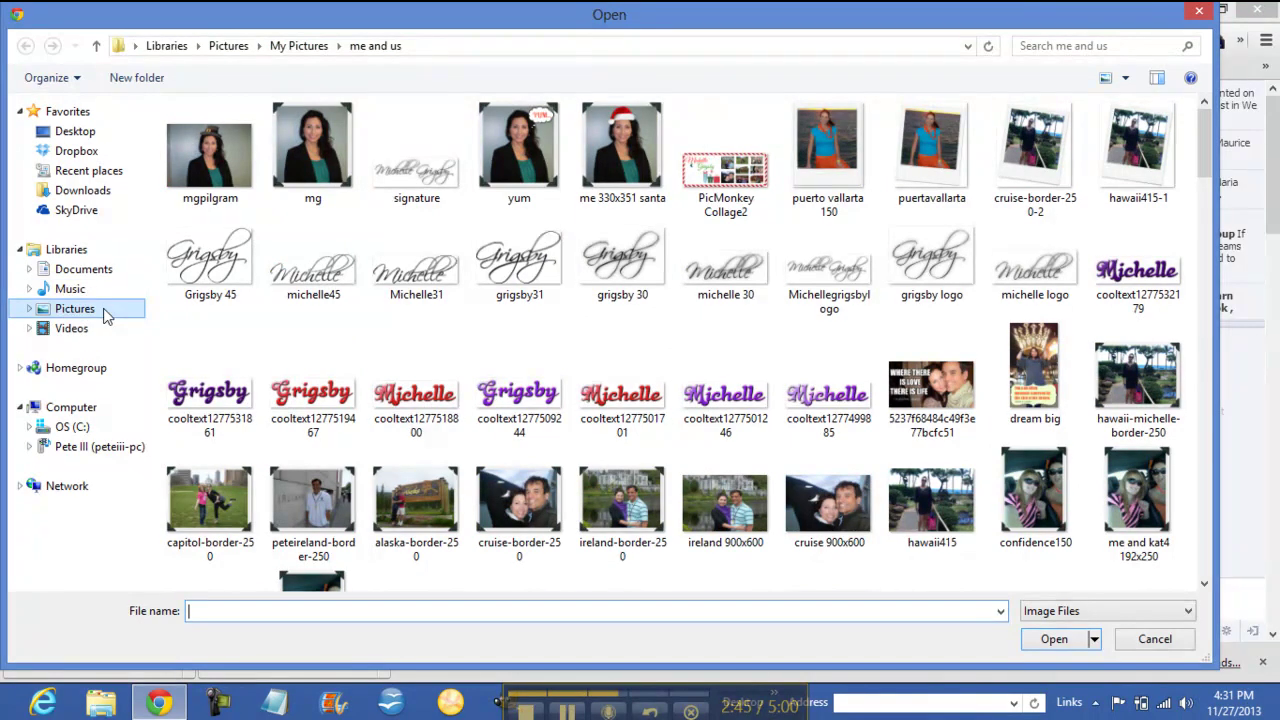
{"action": "double_click", "coordinate": [210, 160]}
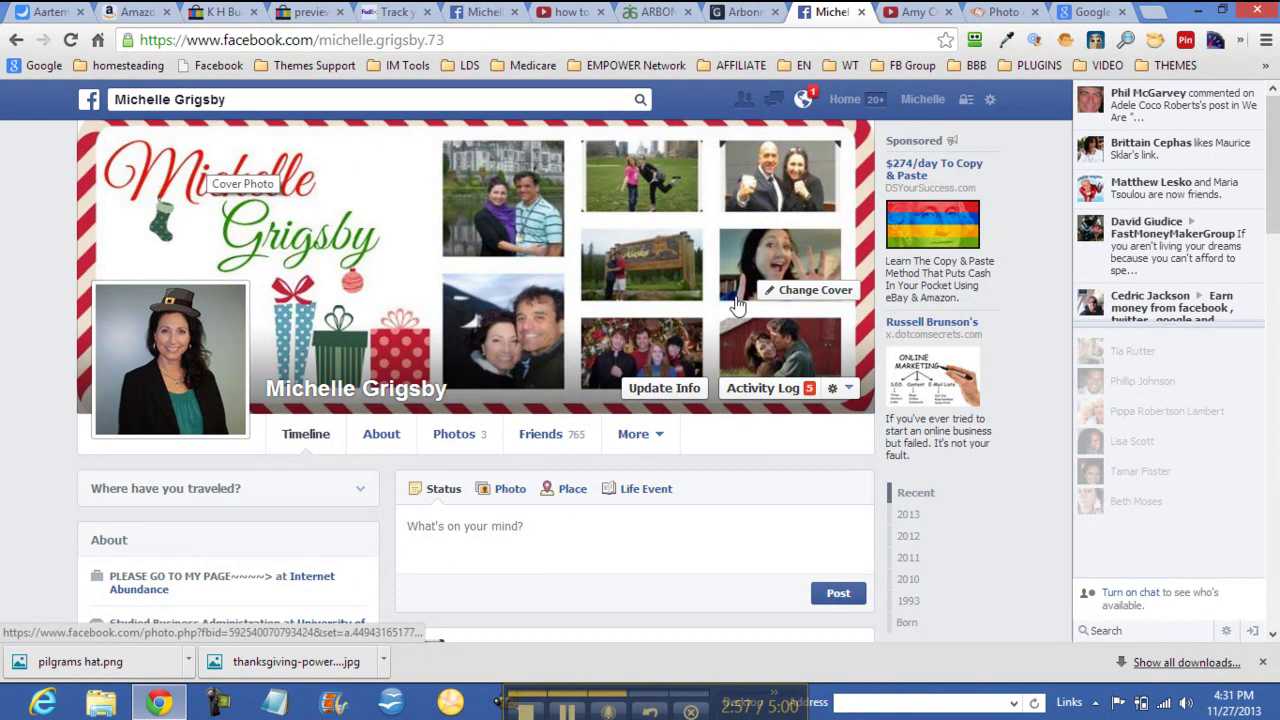
Step: Upload thanksgiving-powerpoint-background-3 from Pictures as the new Facebook cover photo
{"action": "left_click", "coordinate": [645, 308]}
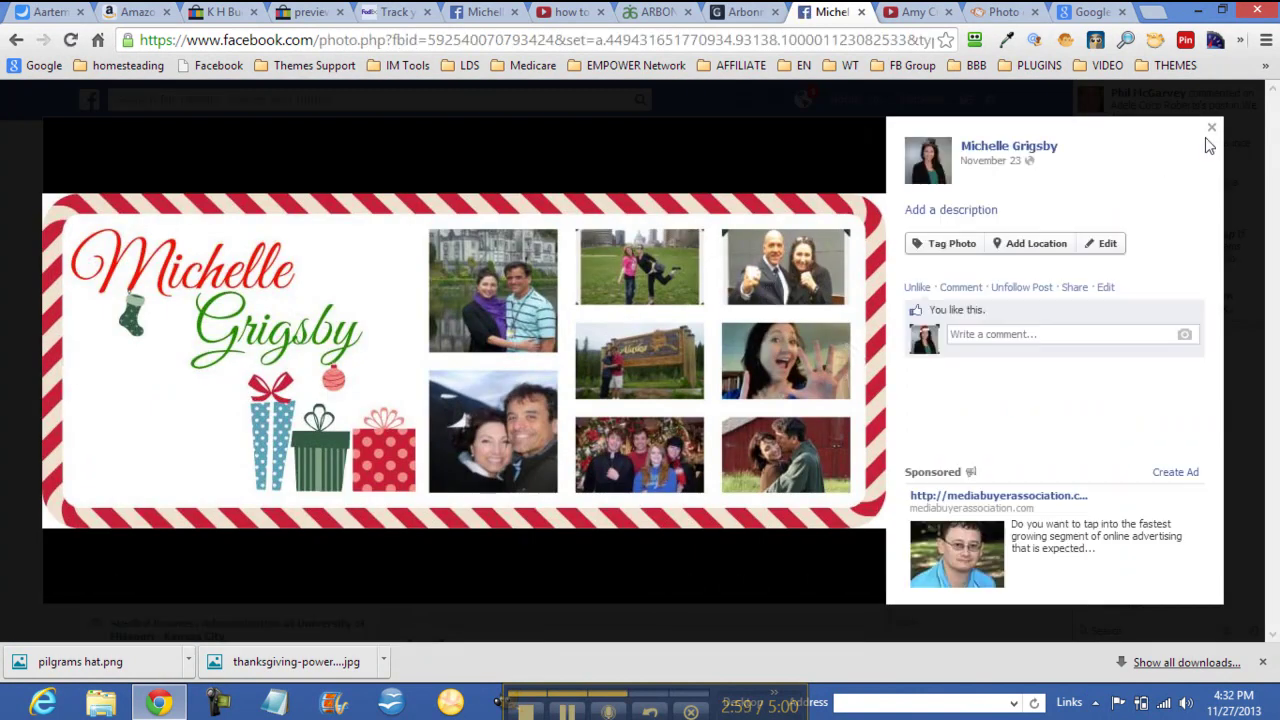
{"action": "left_click", "coordinate": [1211, 128]}
{"action": "left_click", "coordinate": [810, 290]}
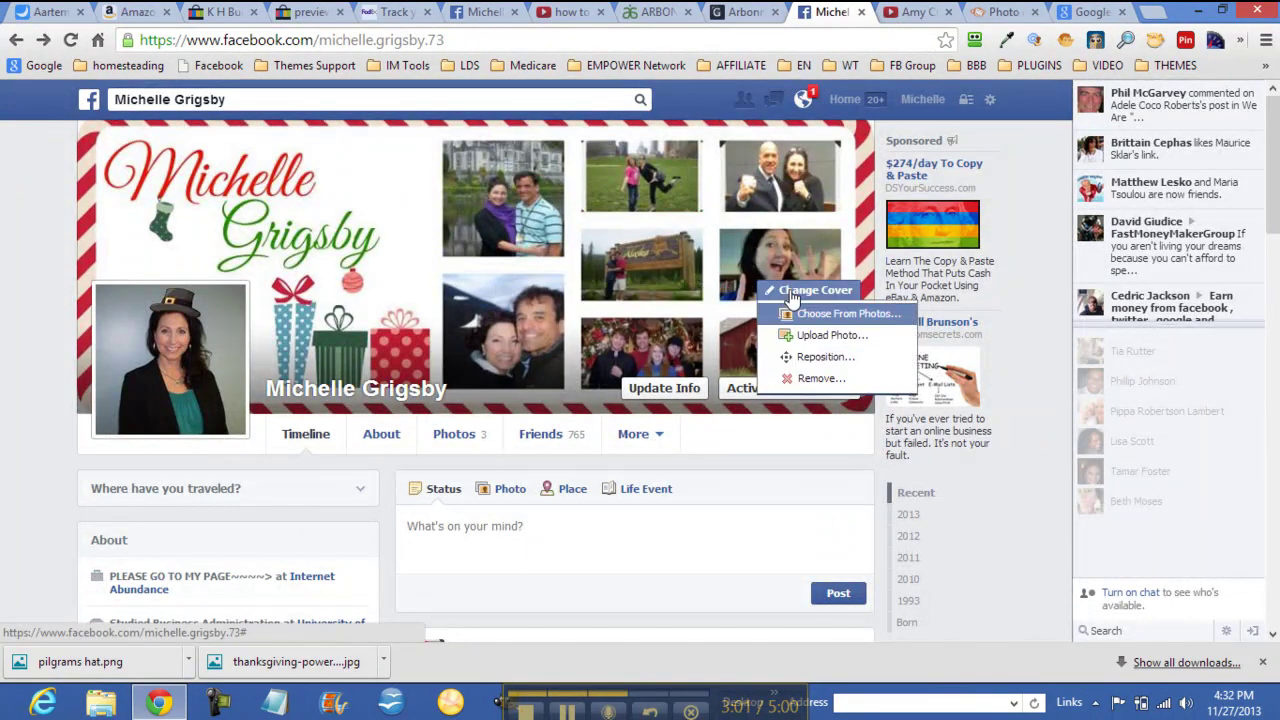
{"action": "left_click", "coordinate": [822, 336]}
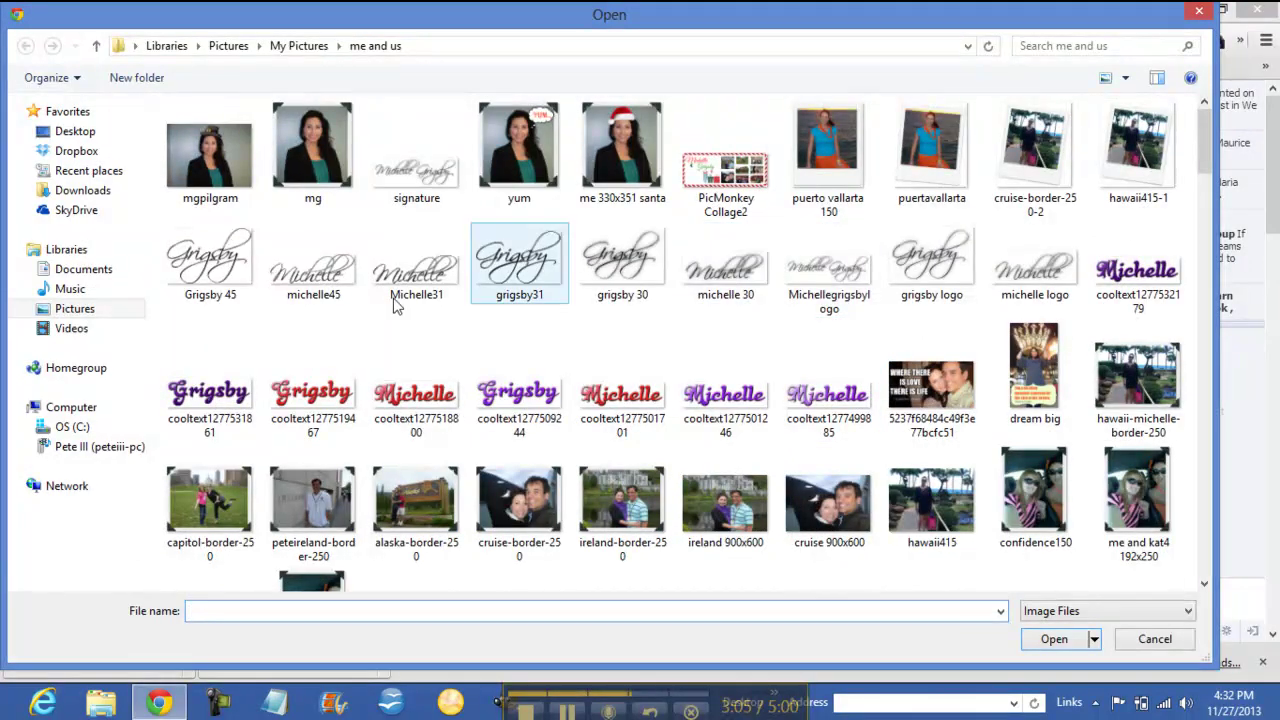
{"action": "left_click", "coordinate": [78, 310]}
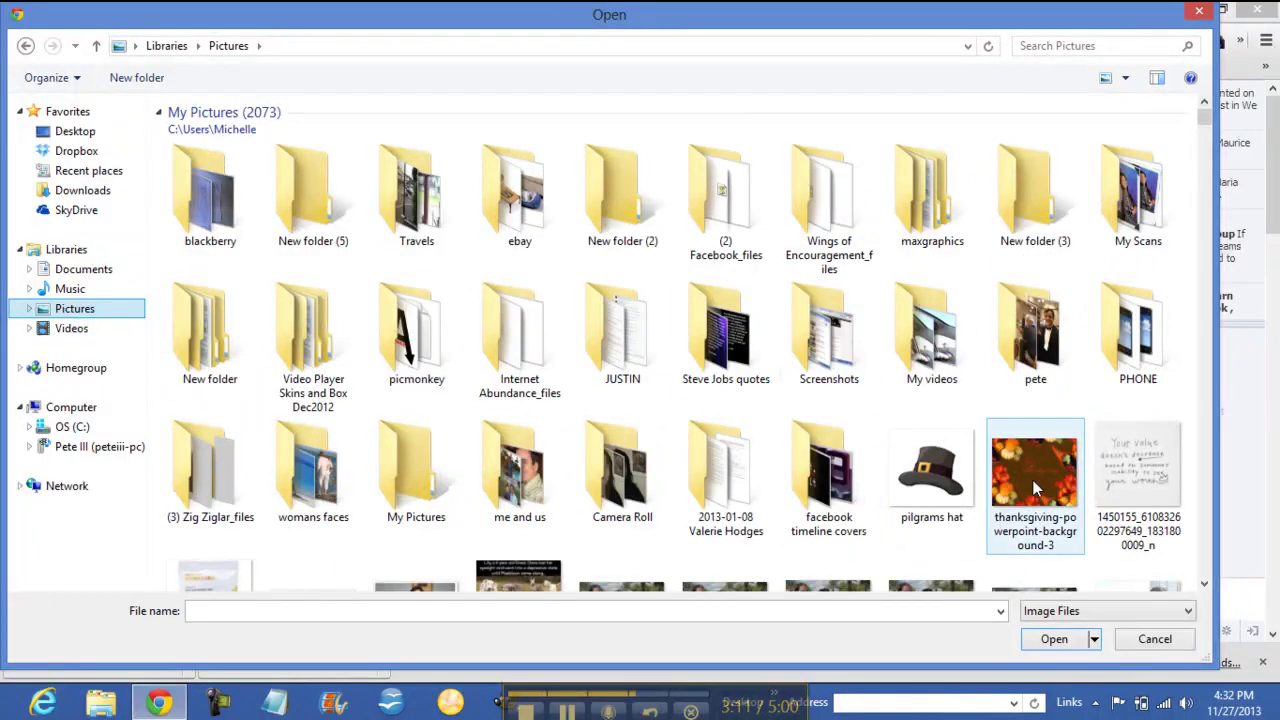
{"action": "left_click", "coordinate": [1036, 490]}
{"action": "double_click", "coordinate": [1036, 490]}
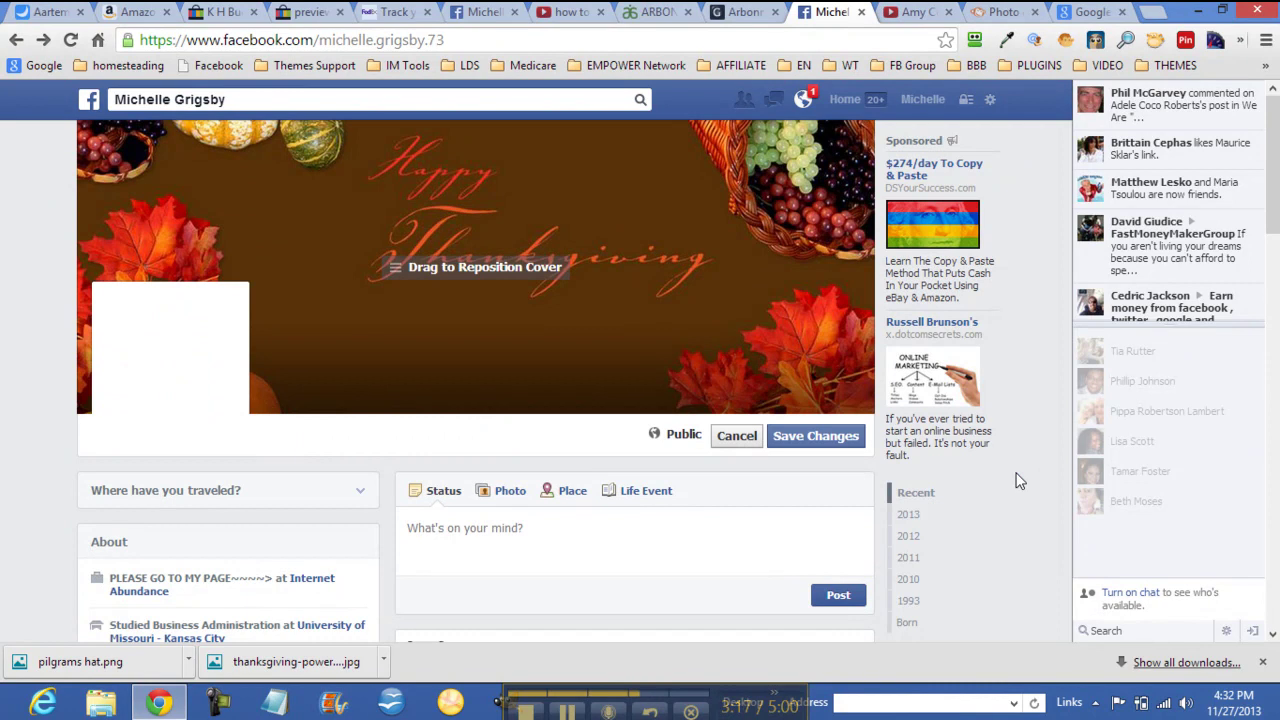
Step: Nudge the Happy Thanksgiving cover slightly and save it as the profile cover photo
{"action": "mouse_move", "coordinate": [830, 395]}
{"action": "left_mouse_down"}
{"action": "mouse_move", "coordinate": [697, 310]}
{"action": "mouse_move", "coordinate": [694, 277]}
{"action": "left_mouse_up"}
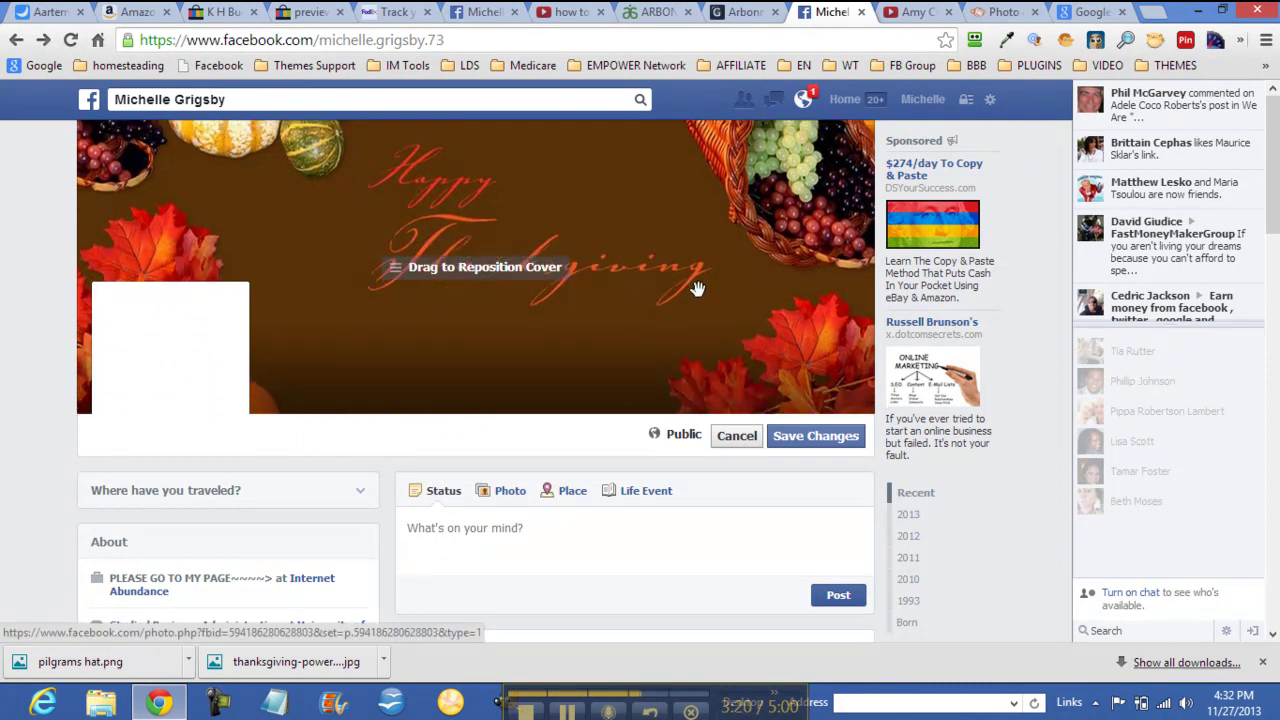
{"action": "left_click", "coordinate": [833, 437]}
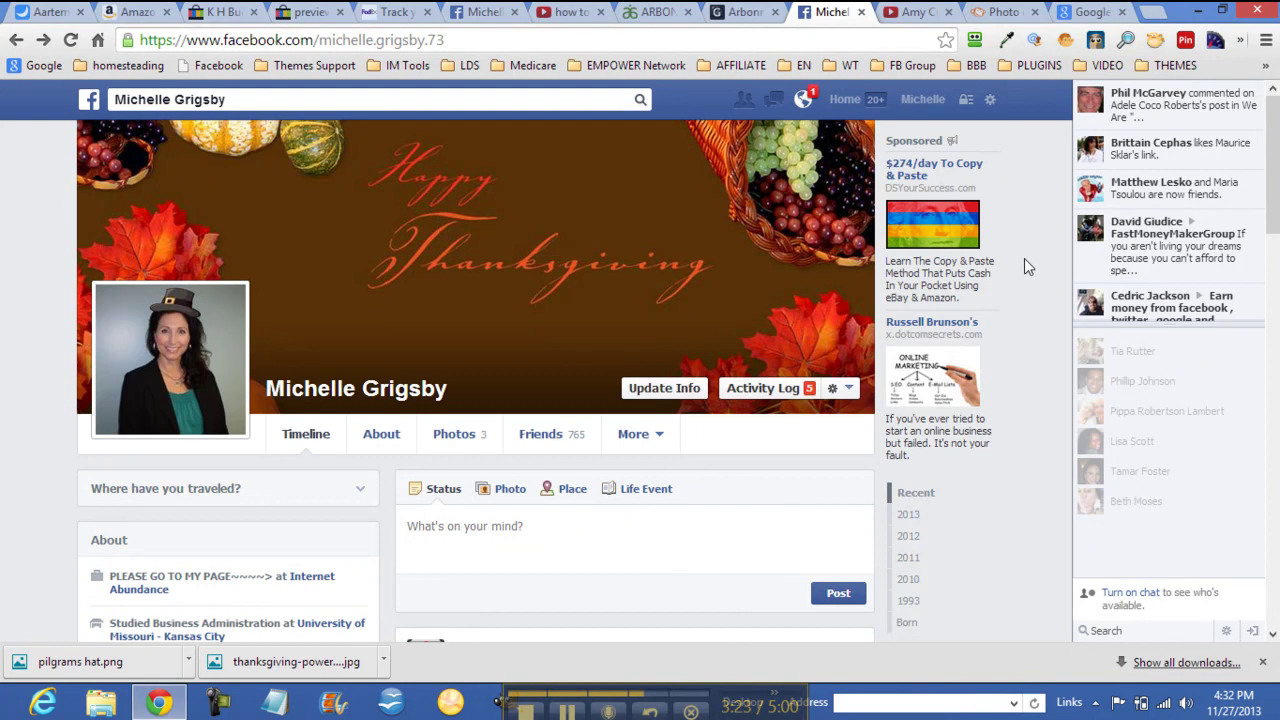